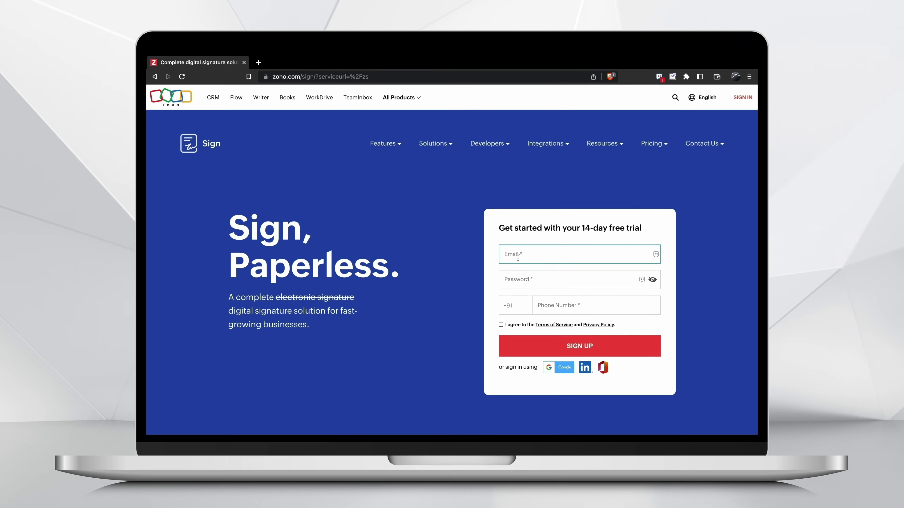
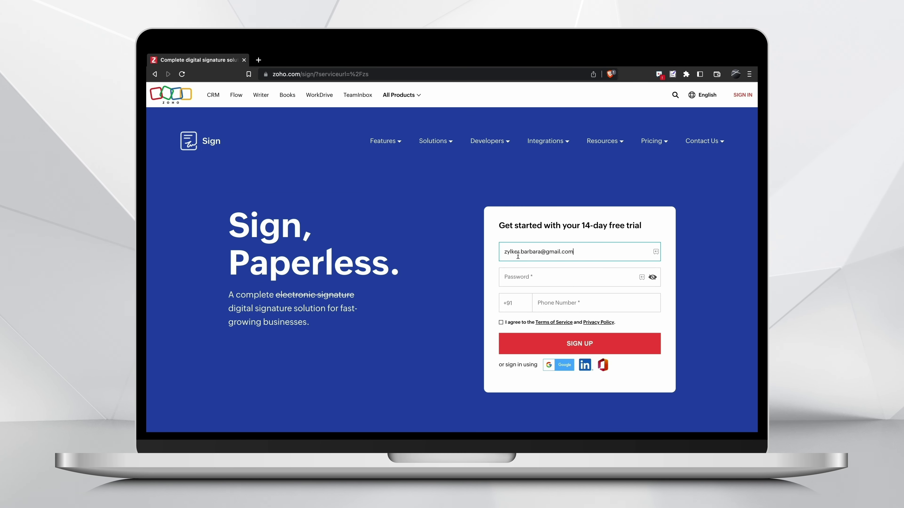
# - Fill the sign-up form with the e-mail, password and phone number, accept the terms, and submit
pyautogui.click(522, 272)
pyautogui.press('super+v')
pyautogui.click(548, 303)
pyautogui.write('0123456789')
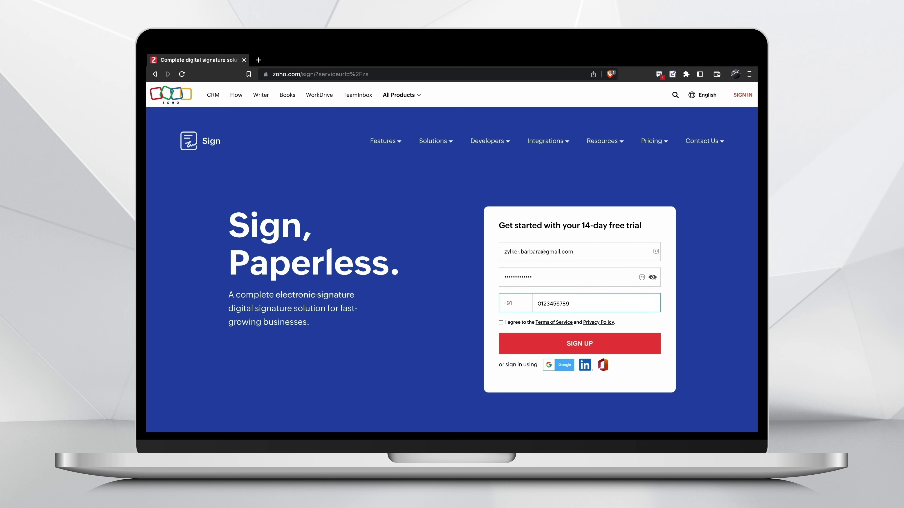
pyautogui.click(501, 322)
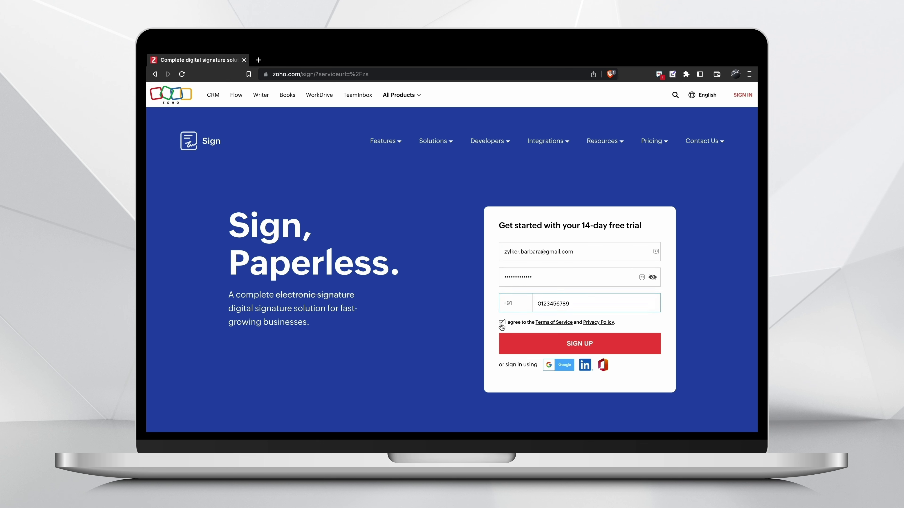
pyautogui.click(522, 347)
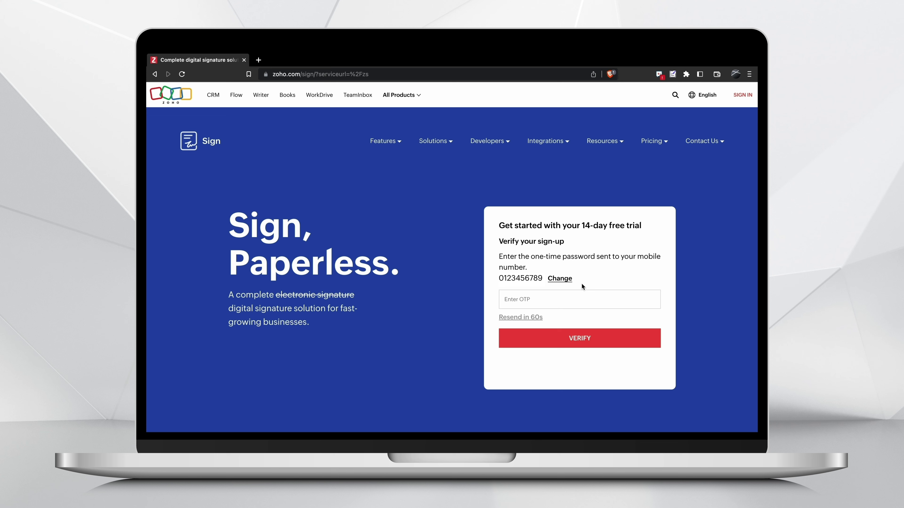
# - Enter the one-time password and verify the new account
pyautogui.click(585, 299)
pyautogui.click(600, 337)
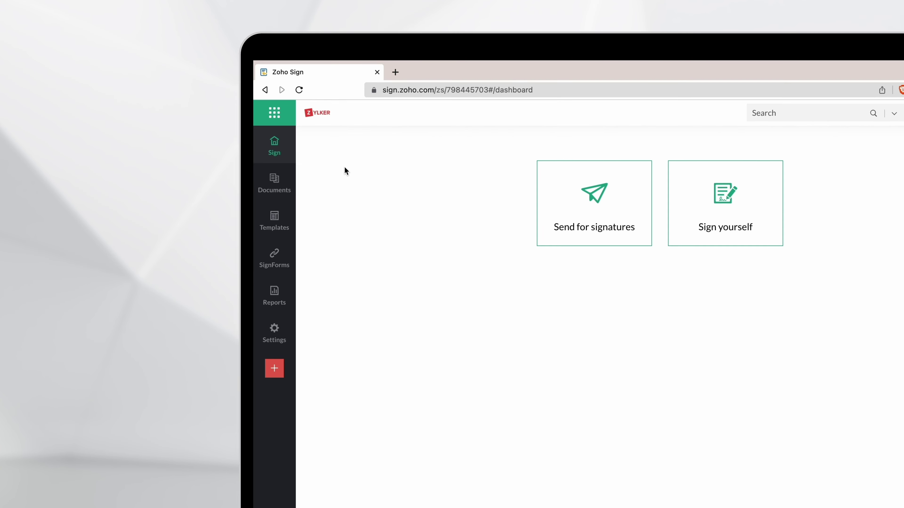
pyautogui.moveTo(178, 151)
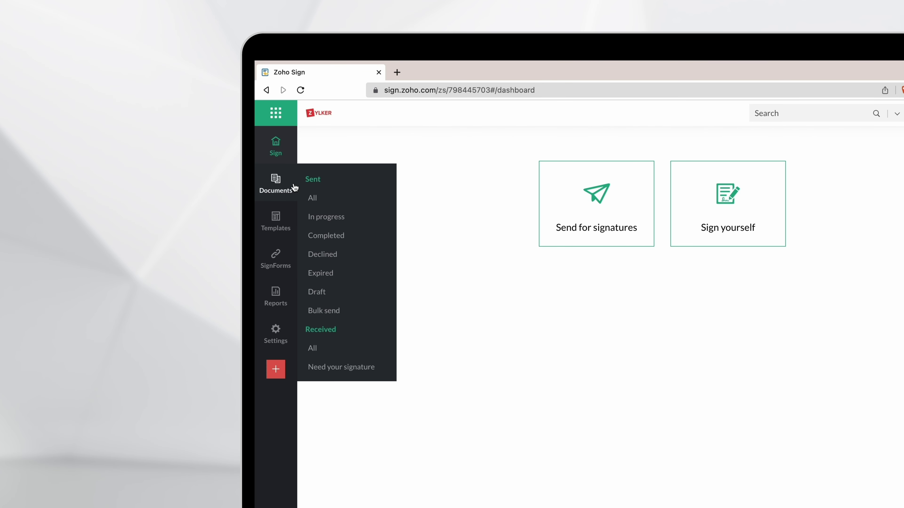
pyautogui.moveTo(290, 257)
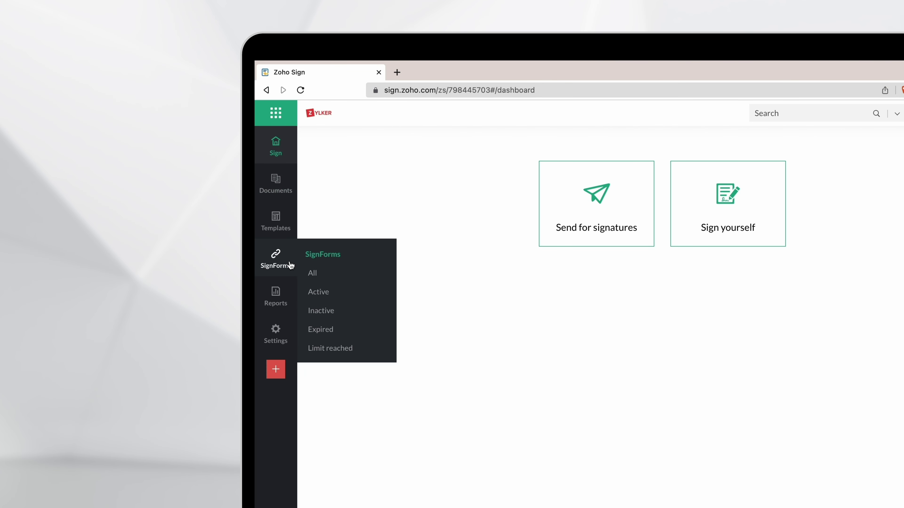
pyautogui.moveTo(291, 300)
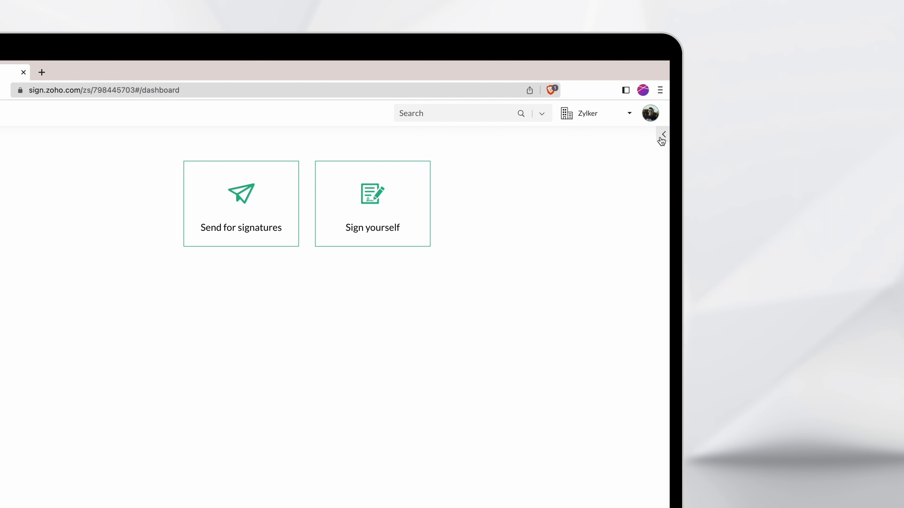
pyautogui.click(657, 139)
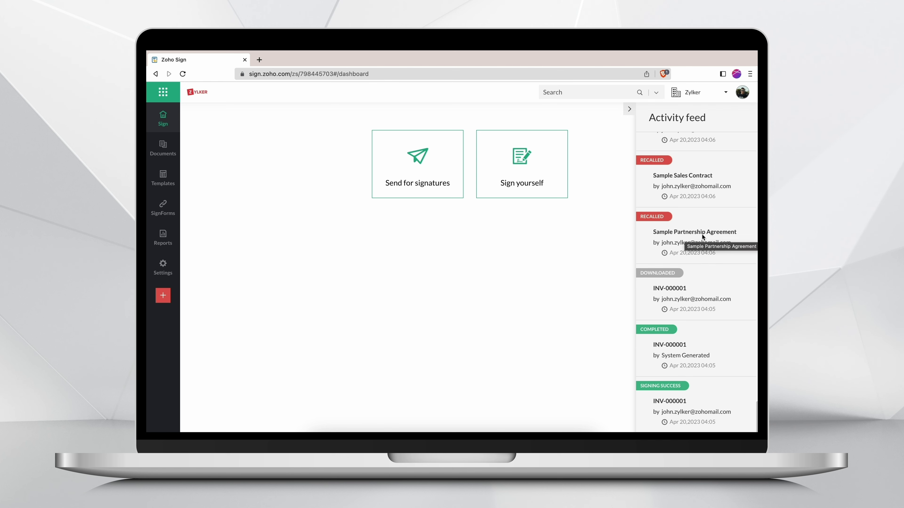
pyautogui.scroll(3, 701, 246)
pyautogui.scroll(10, 701, 246)
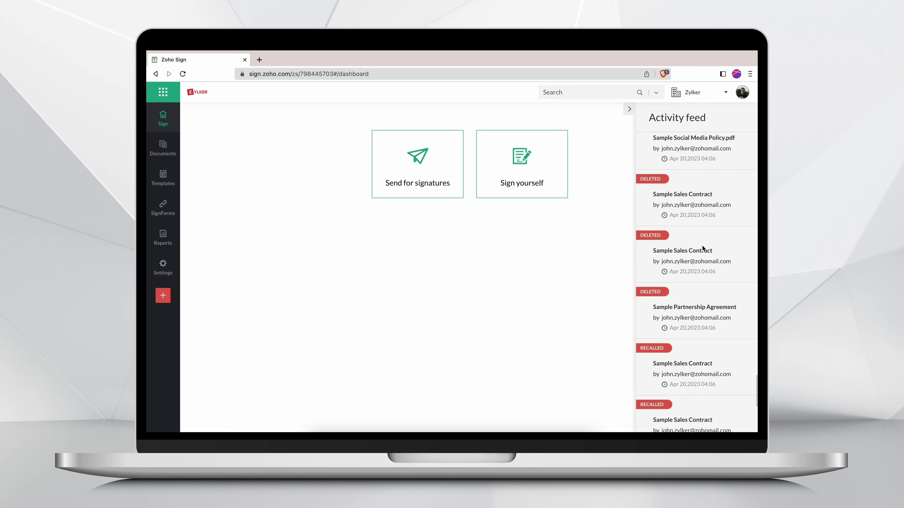
pyautogui.scroll(6, 701, 246)
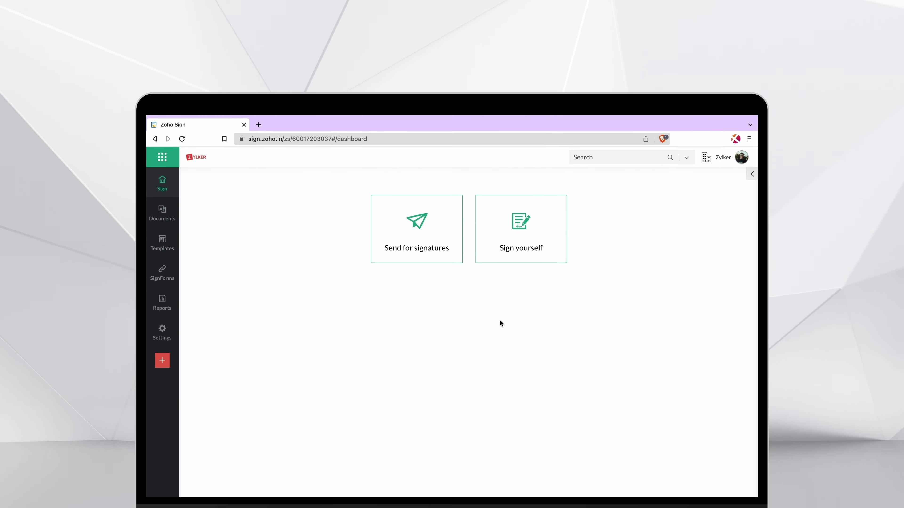
# - On the Users page, add the new user's e-mail address and send the invitation
pyautogui.moveTo(174, 268)
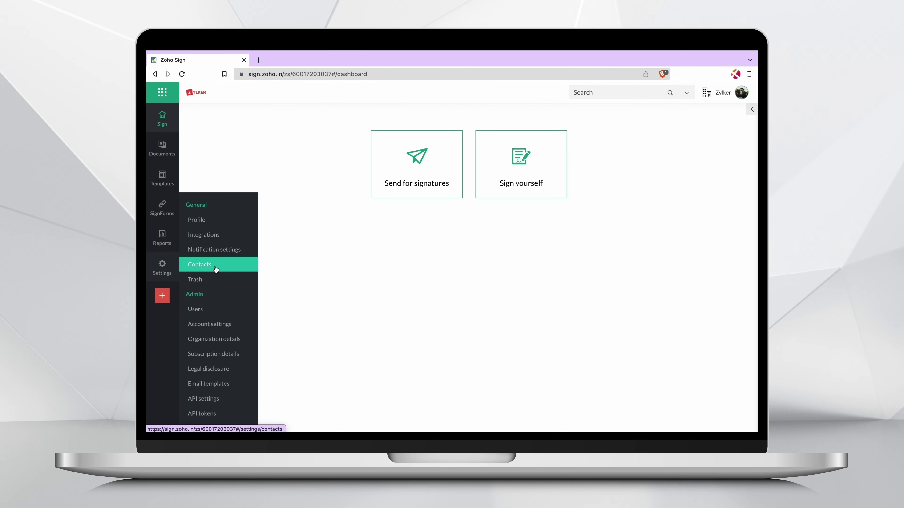
pyautogui.click(212, 309)
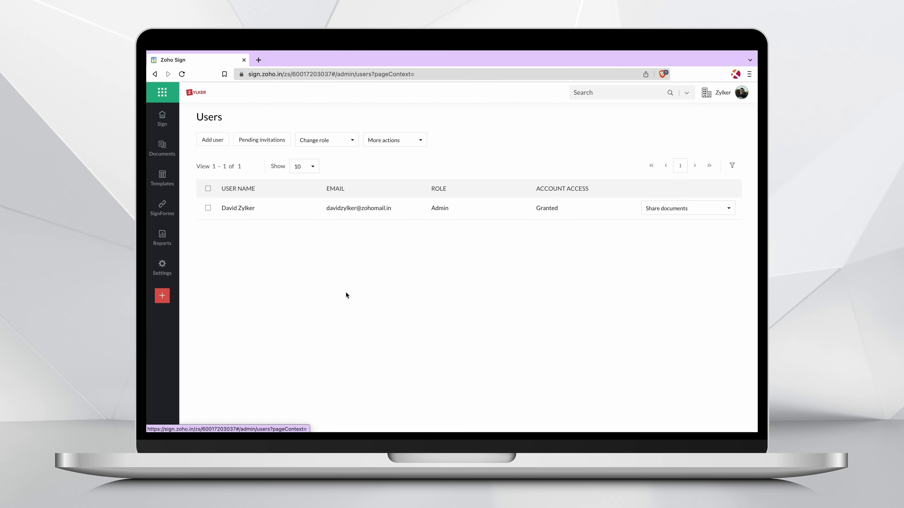
pyautogui.click(219, 141)
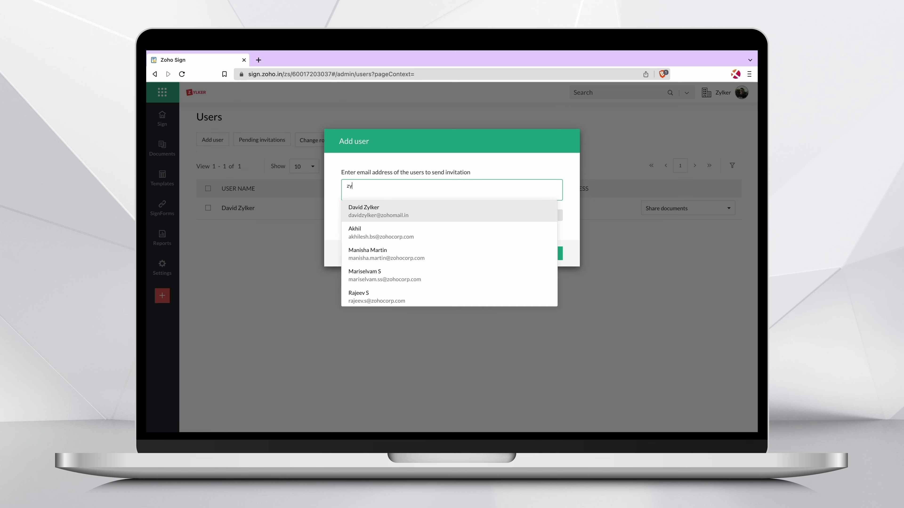
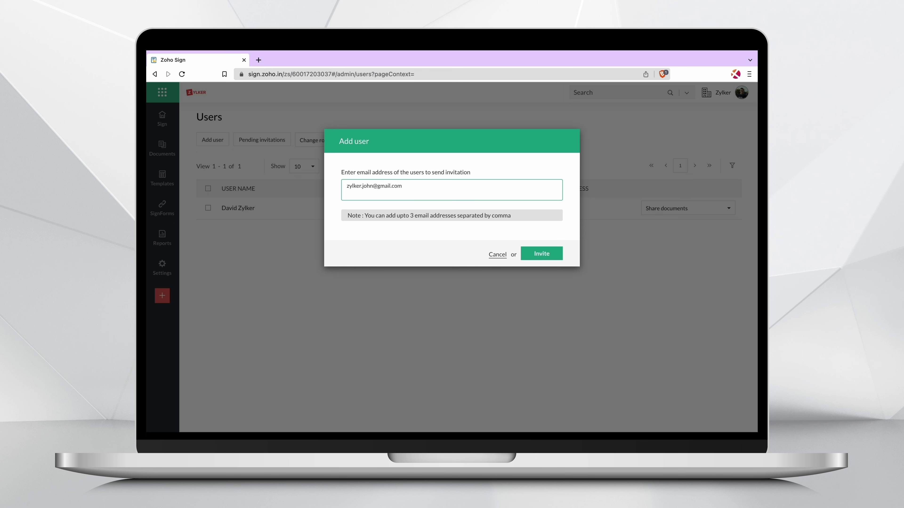
pyautogui.press('Return')
pyautogui.click(544, 254)
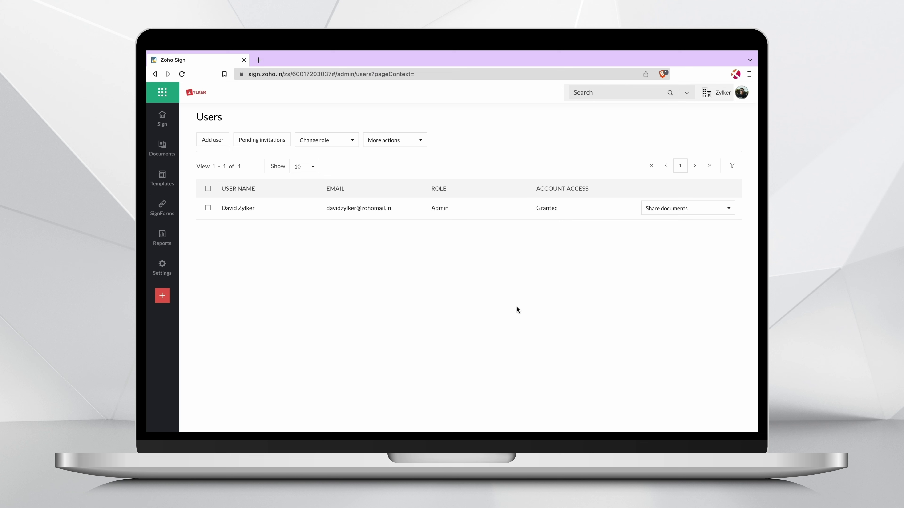
# - Reload the Users list and use Change role to make the newly joined user an Admin
pyautogui.click(182, 74)
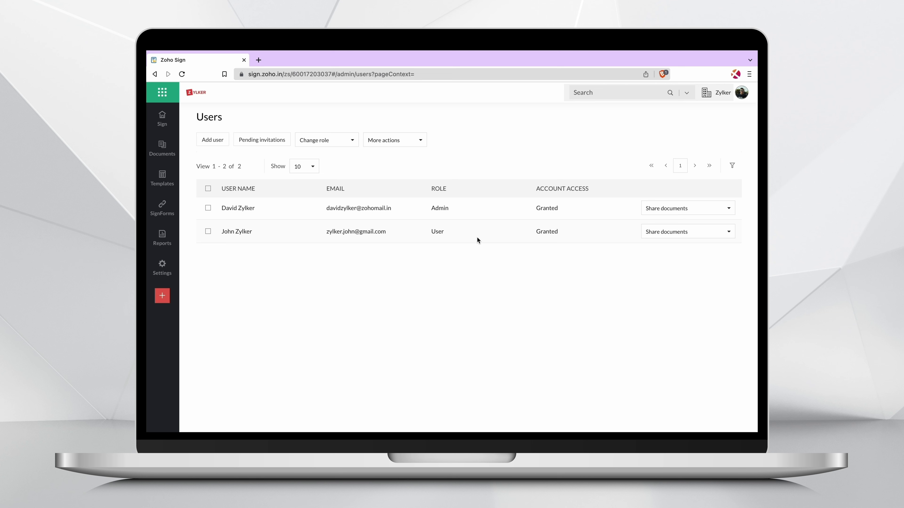
pyautogui.click(208, 231)
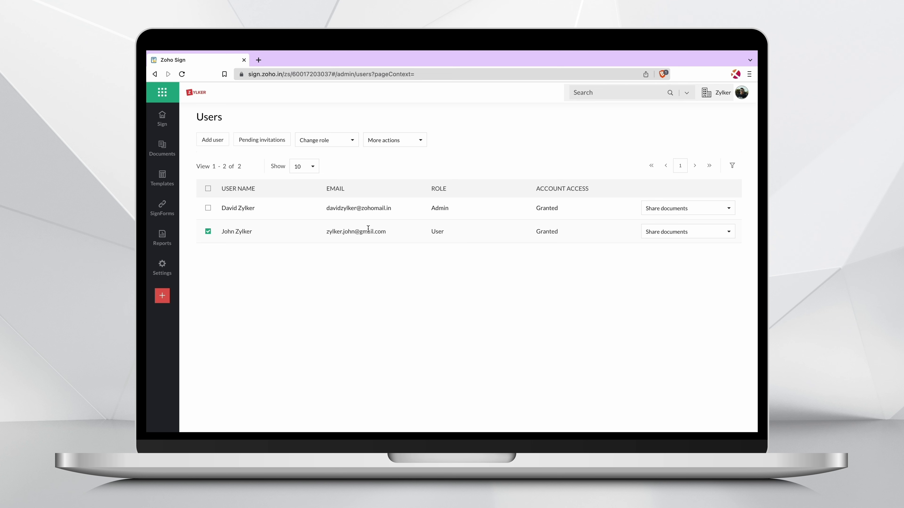
pyautogui.click(355, 143)
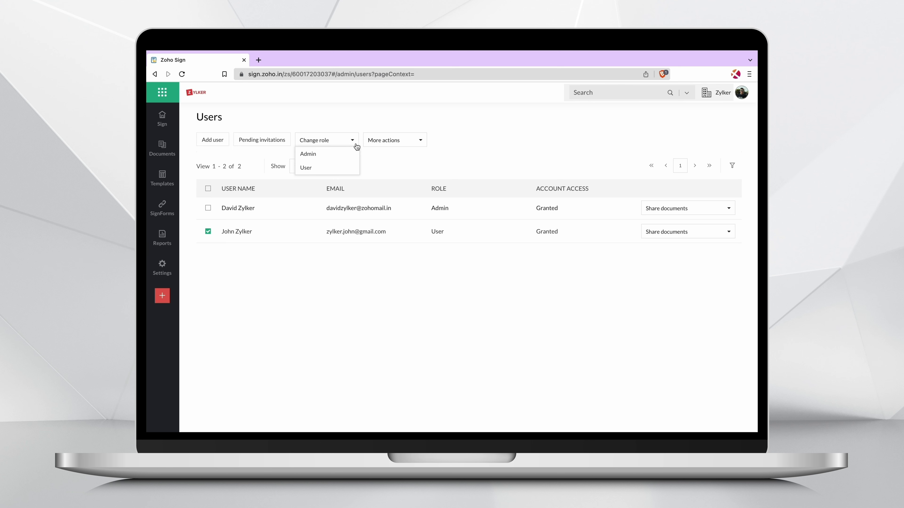
pyautogui.click(354, 154)
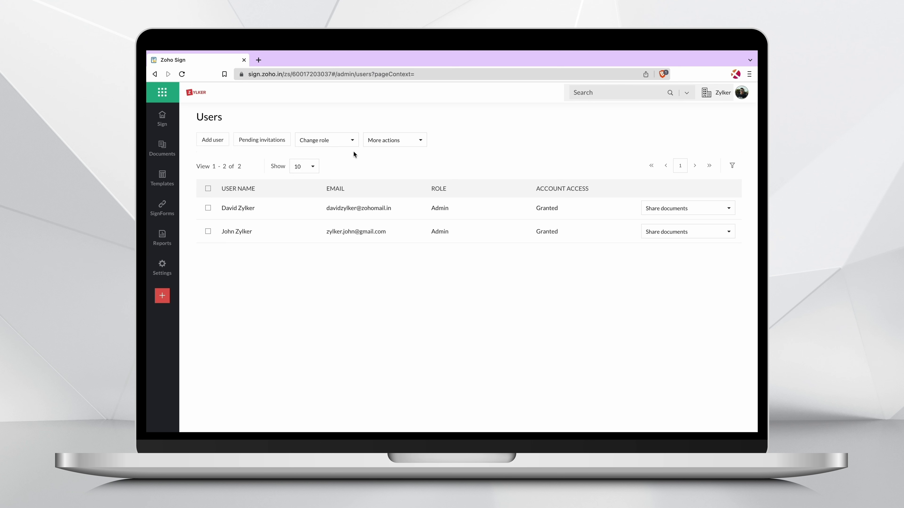
pyautogui.click(207, 232)
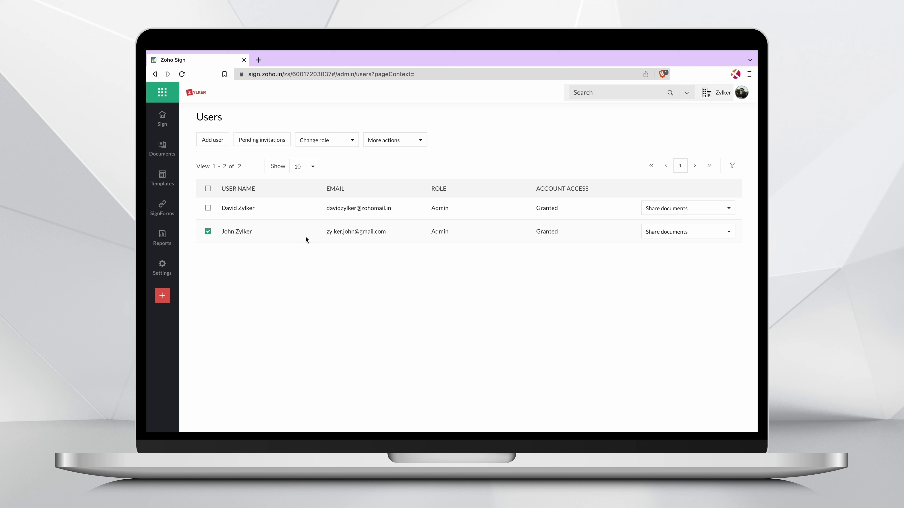
pyautogui.click(352, 141)
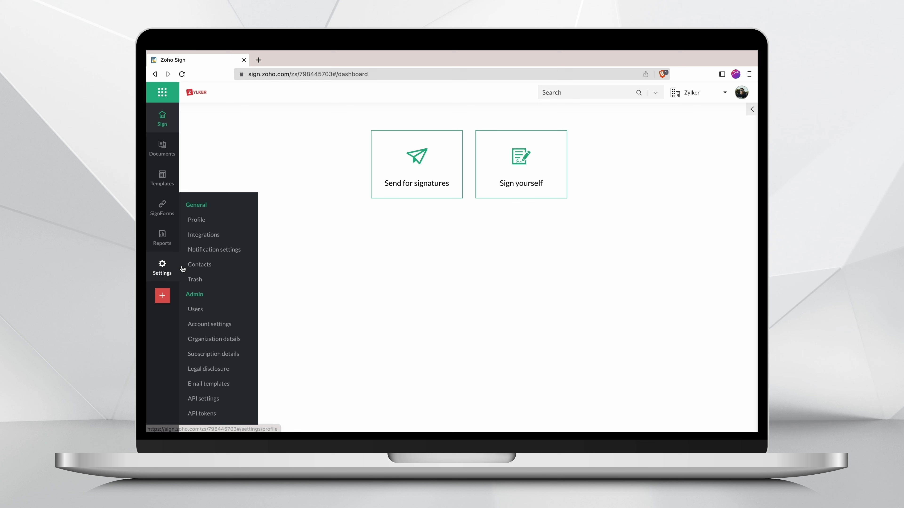
# - Review the organization name, street, city and state fields and save the organization details
pyautogui.click(214, 339)
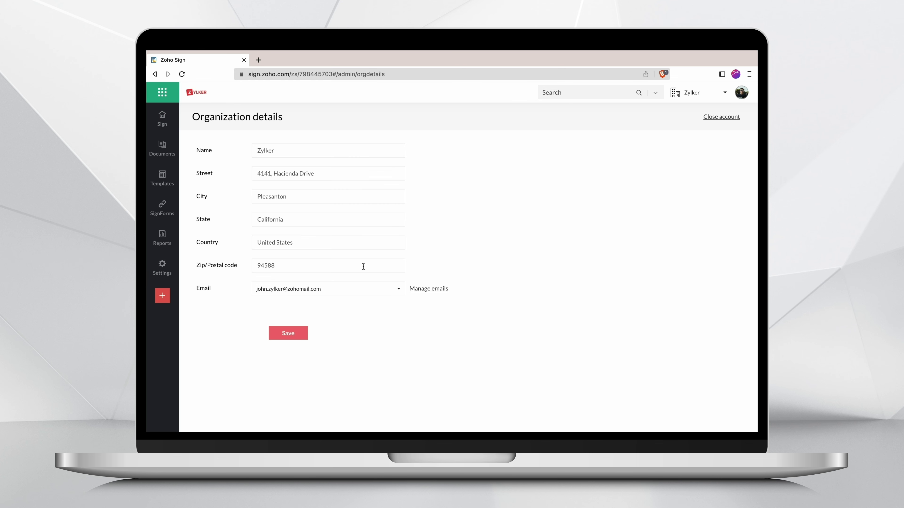
pyautogui.click(343, 154)
pyautogui.click(344, 173)
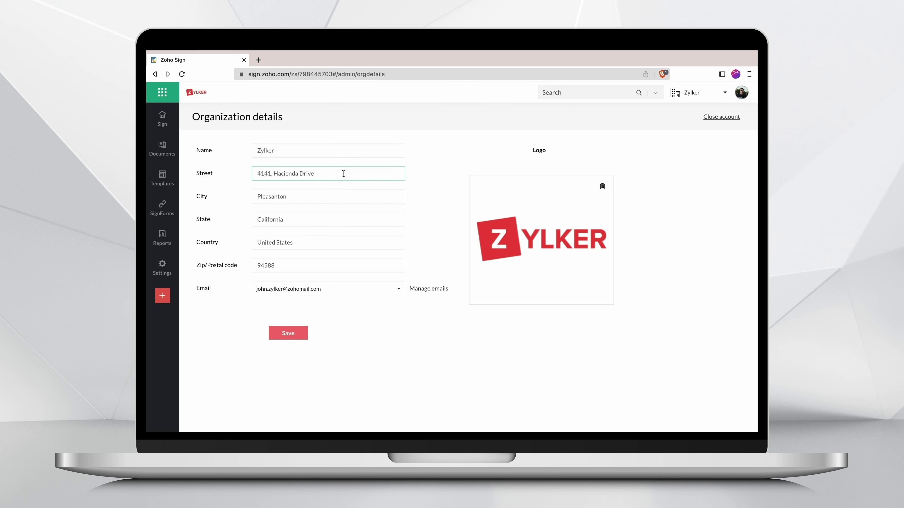
pyautogui.click(344, 193)
pyautogui.click(347, 218)
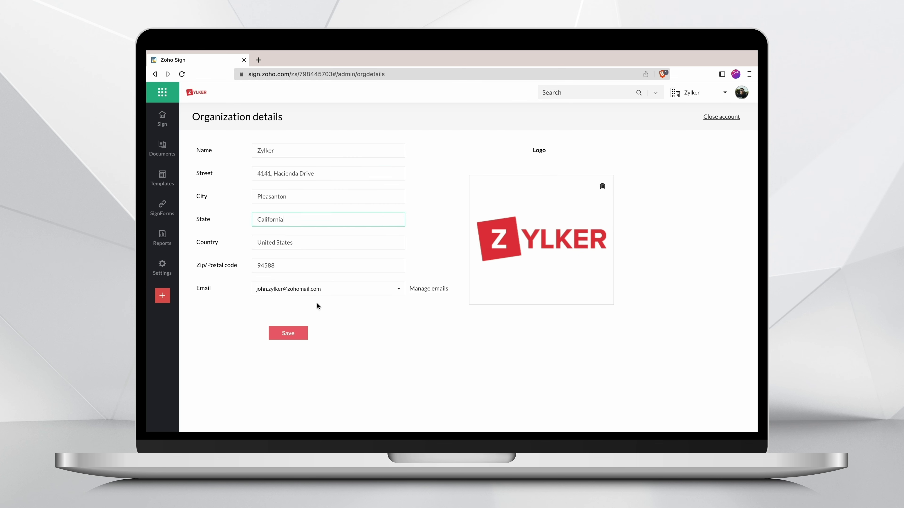
pyautogui.click(301, 341)
# - Preview the approval request, in-person signature and signature reminder email templates
pyautogui.moveTo(172, 273)
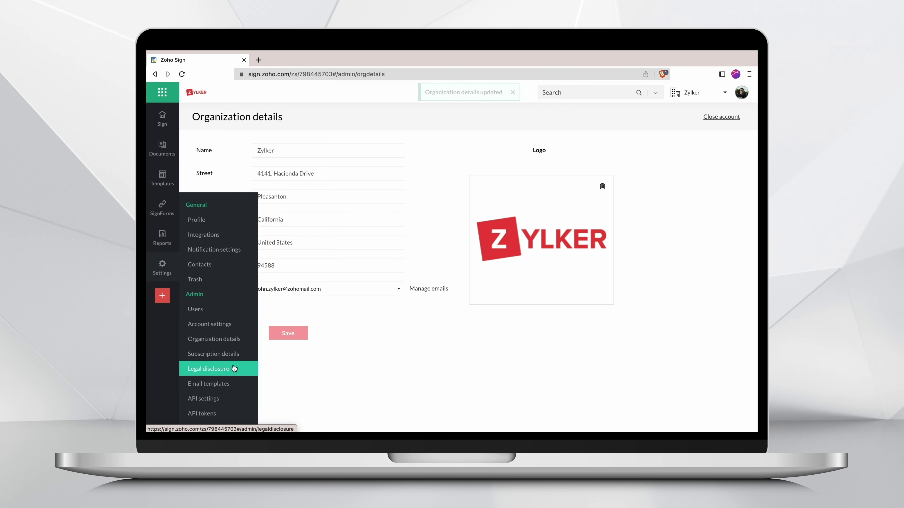
pyautogui.click(236, 384)
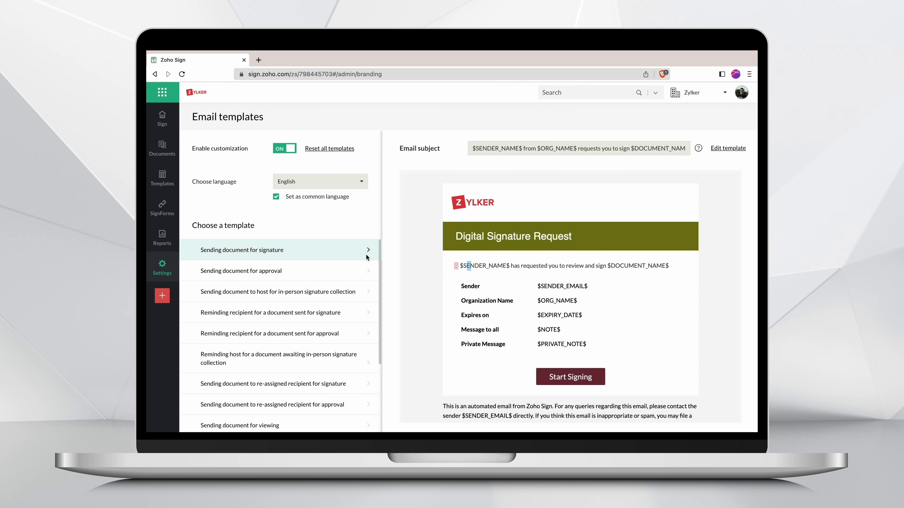
pyautogui.click(333, 274)
pyautogui.click(331, 297)
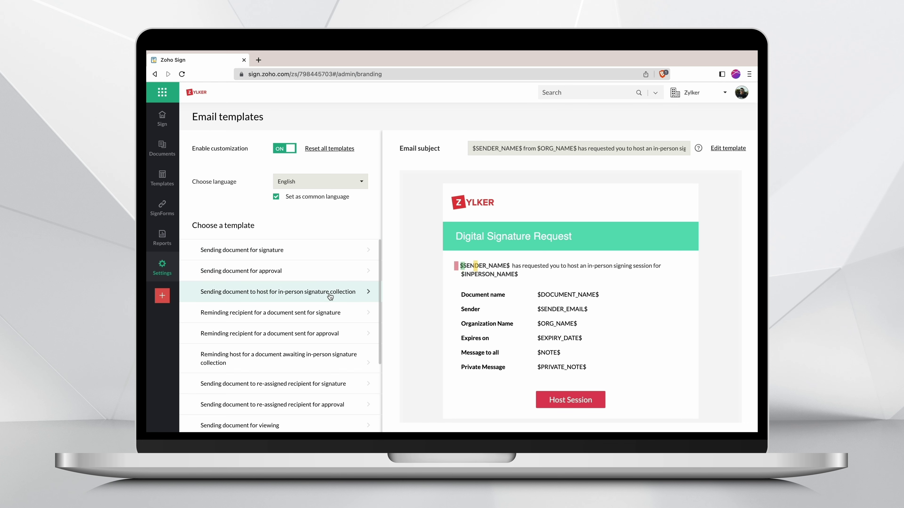
pyautogui.click(326, 312)
pyautogui.scroll(-1, 324, 310)
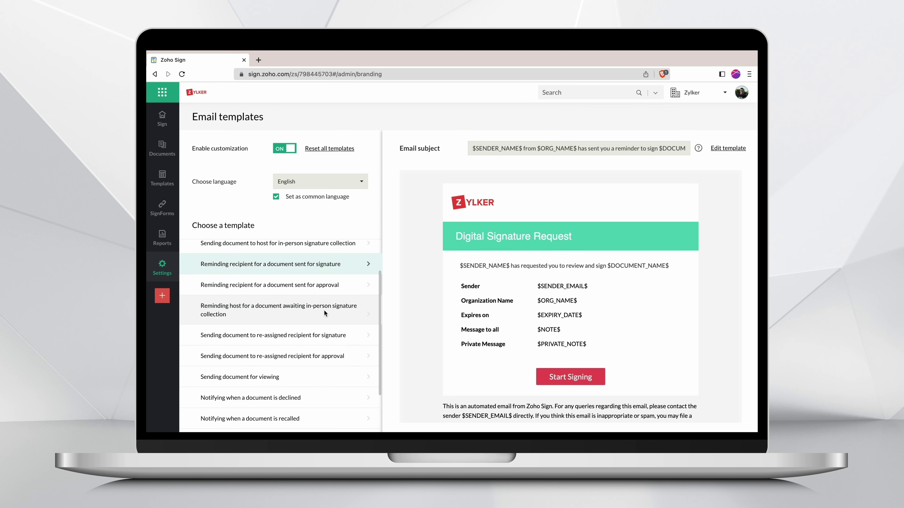
pyautogui.scroll(-2, 324, 310)
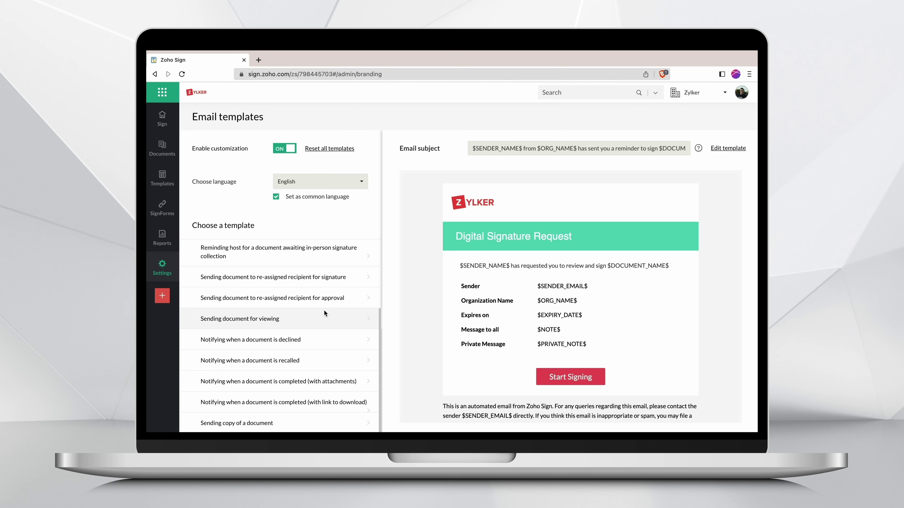
# - Review the custom legal disclosure text and save it
pyautogui.moveTo(162, 268)
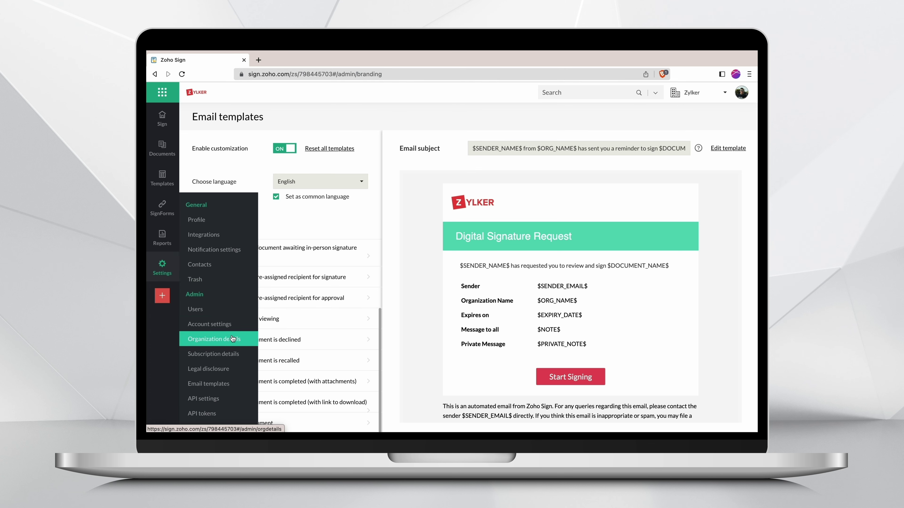
pyautogui.click(228, 369)
pyautogui.scroll(-3, 408, 304)
pyautogui.scroll(-1, 408, 304)
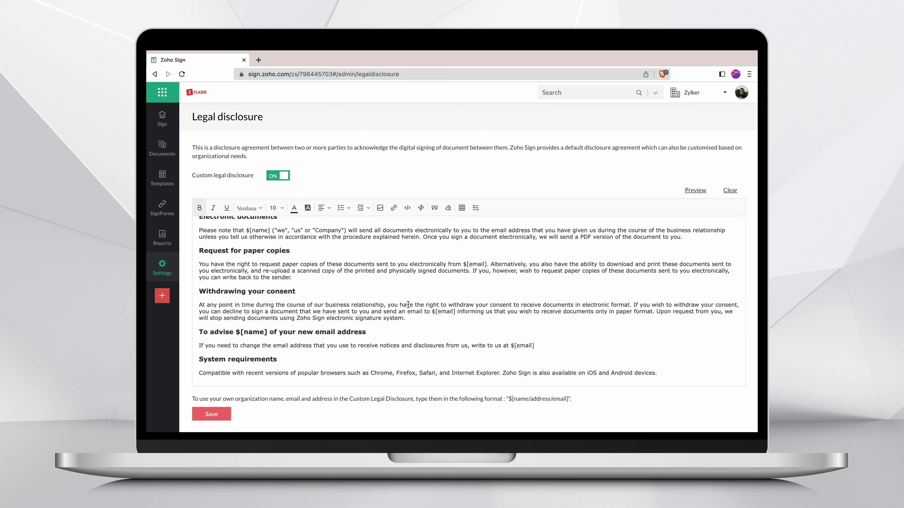
pyautogui.click(228, 413)
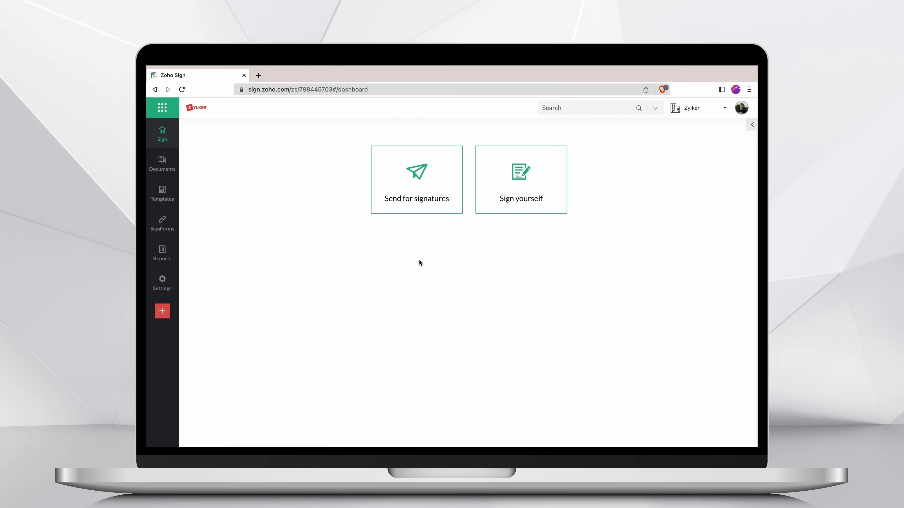
# - Edit the profile signature, entering D as the initial and keeping the first typed style
pyautogui.moveTo(169, 269)
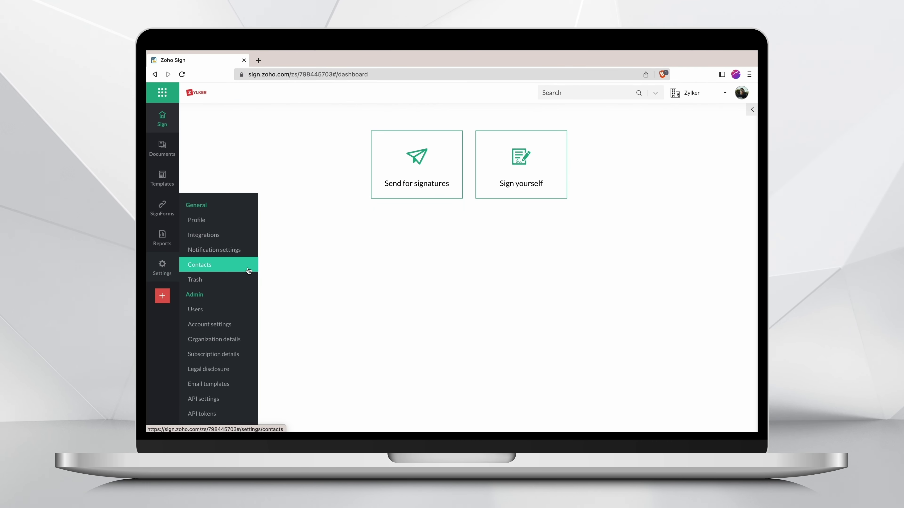
pyautogui.click(243, 227)
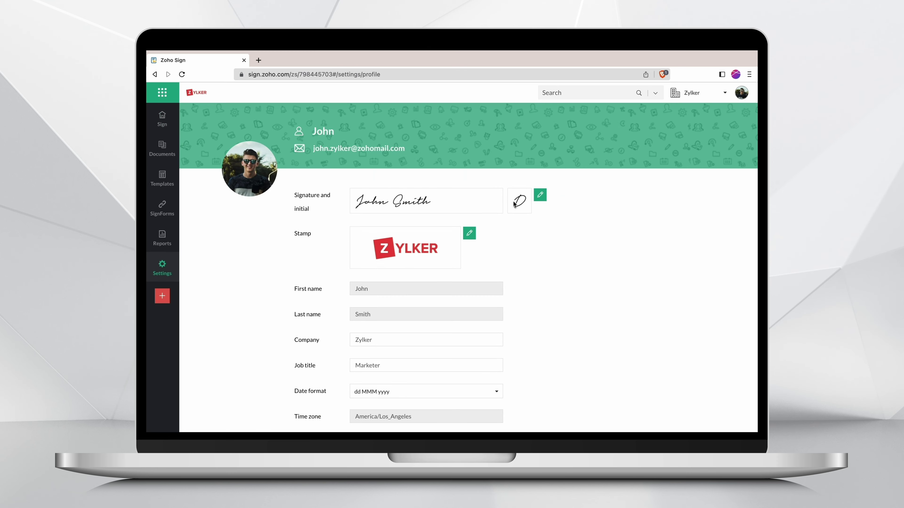
pyautogui.click(544, 193)
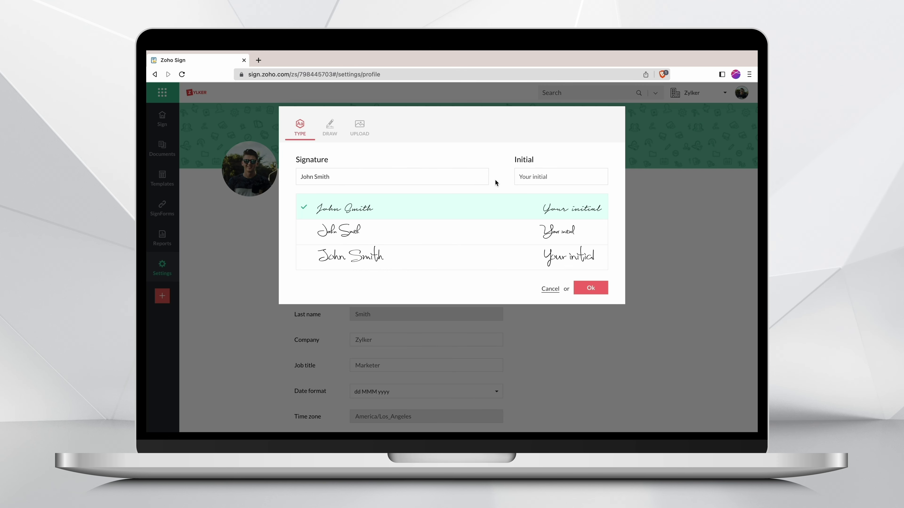
pyautogui.click(518, 177)
pyautogui.write('D')
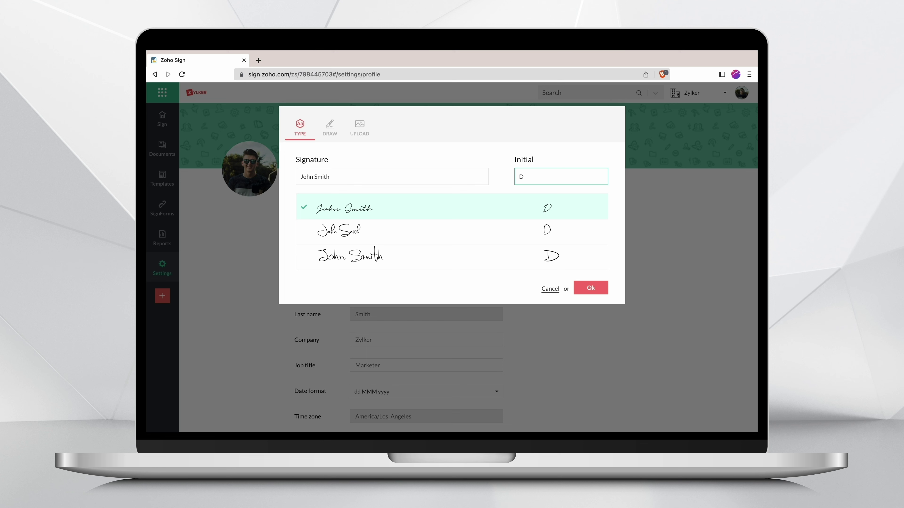
pyautogui.click(452, 202)
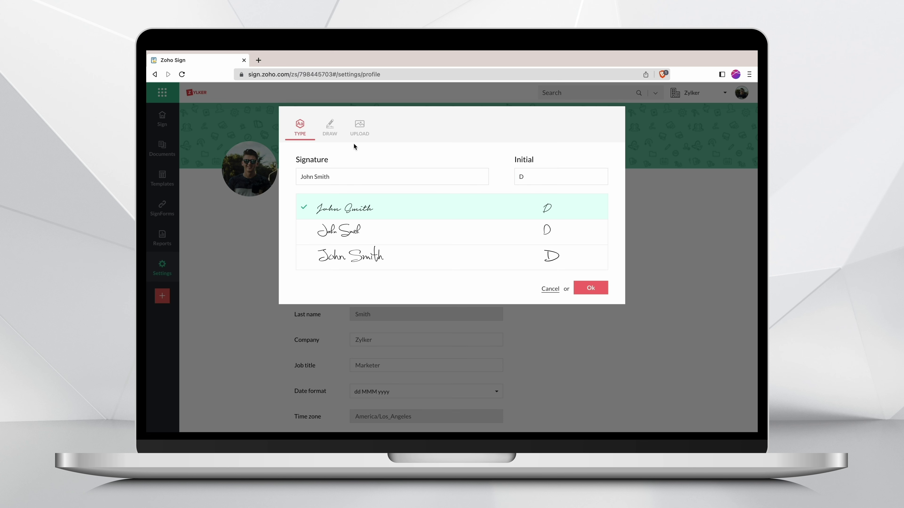
# - Look at the Draw and Upload options, return to Type, and save the signature and initial
pyautogui.click(330, 132)
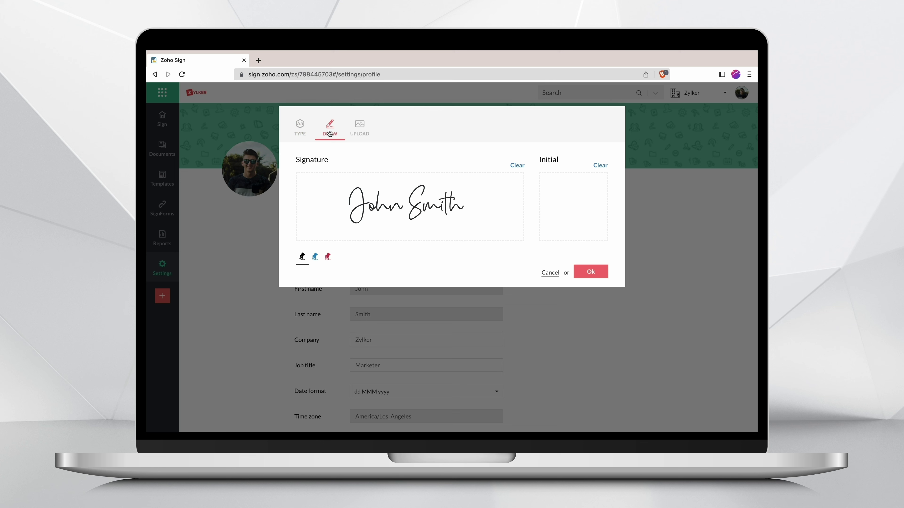
pyautogui.click(360, 126)
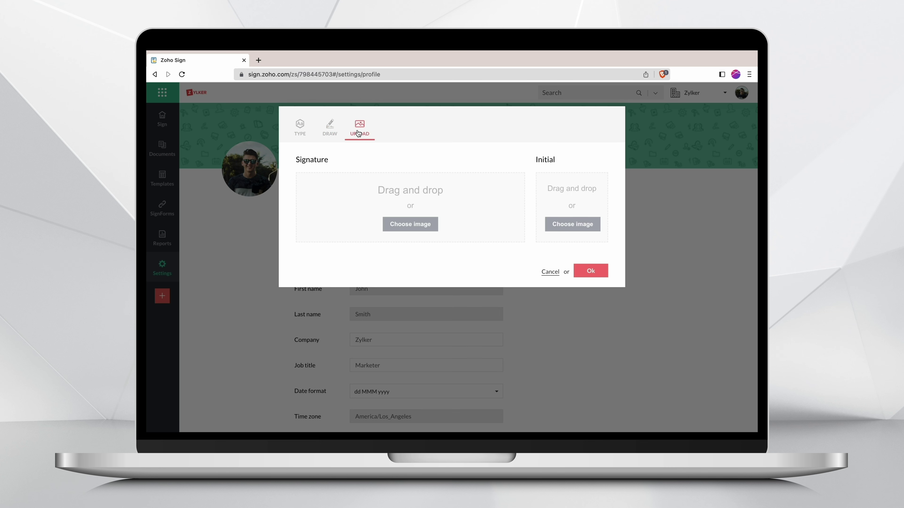
pyautogui.click(308, 131)
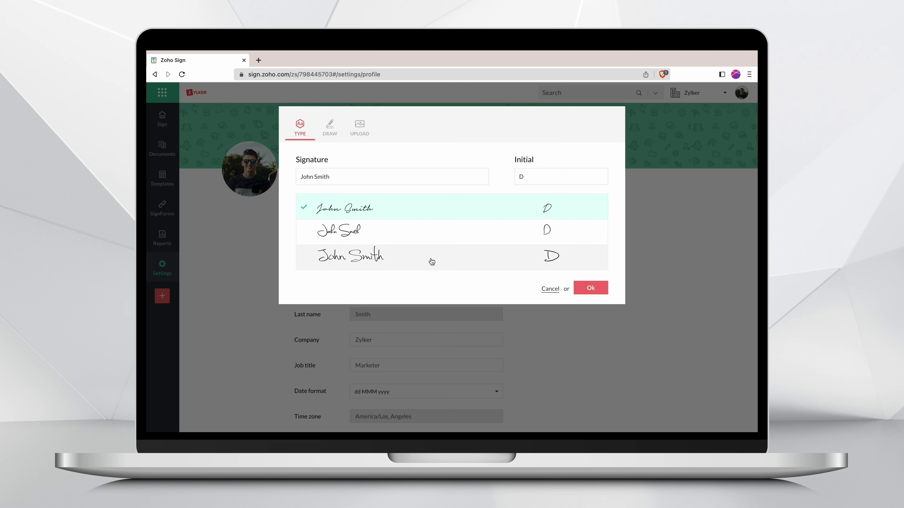
pyautogui.click(590, 288)
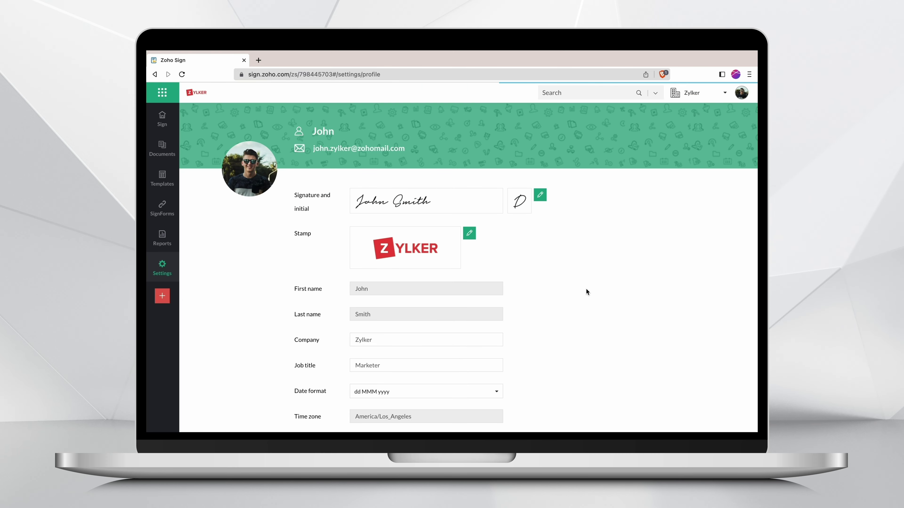
pyautogui.scroll(-1, 586, 289)
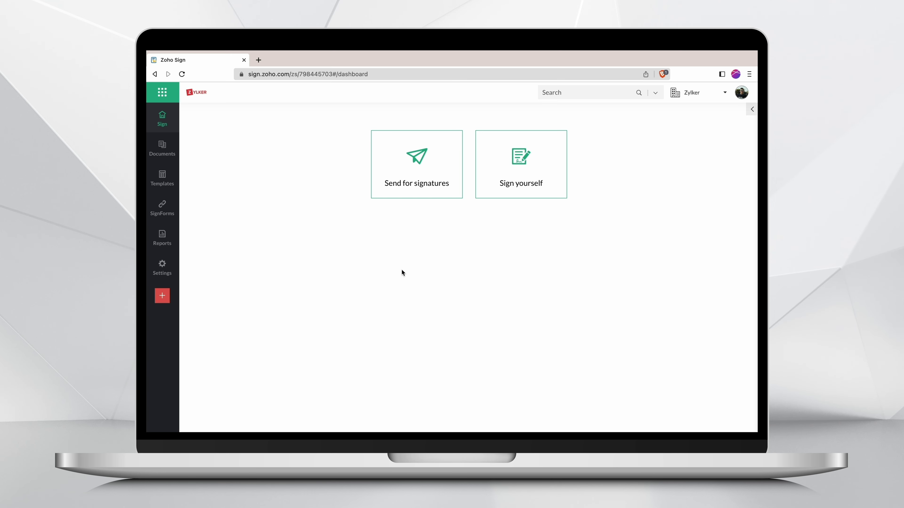
pyautogui.moveTo(167, 272)
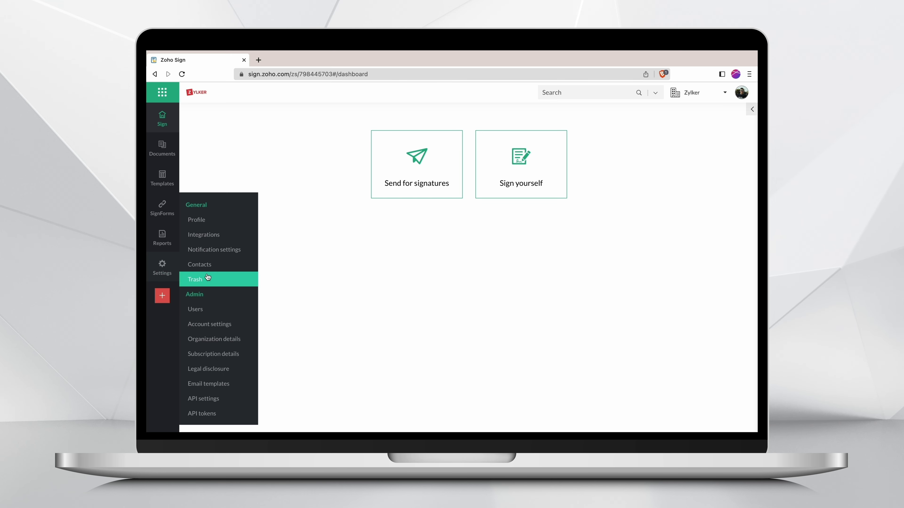
pyautogui.click(214, 322)
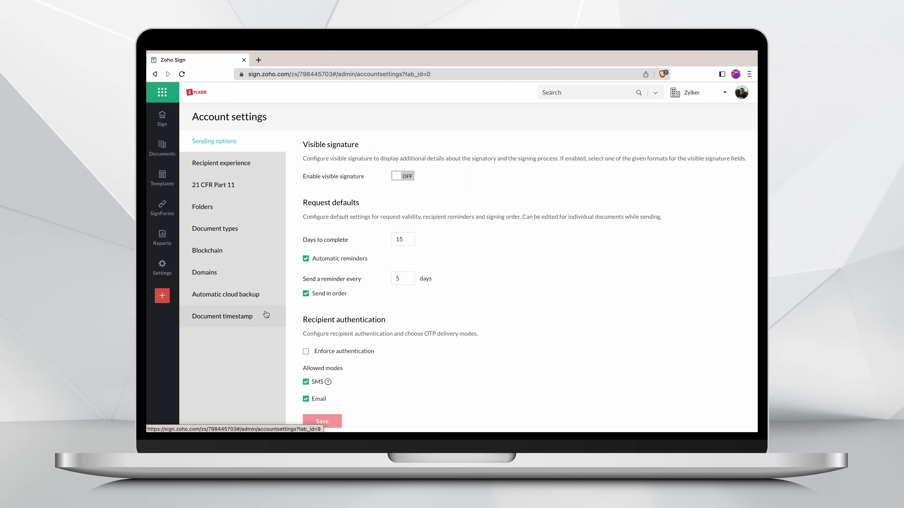
pyautogui.click(248, 277)
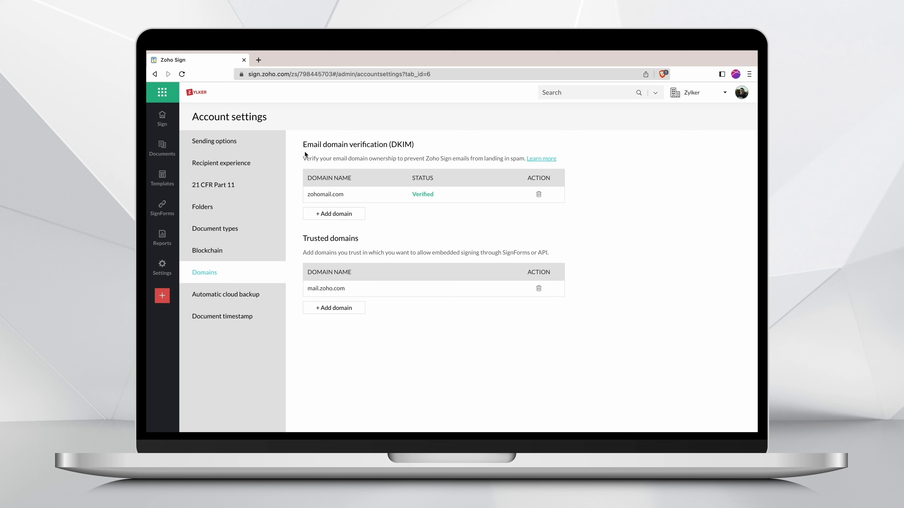
pyautogui.click(162, 120)
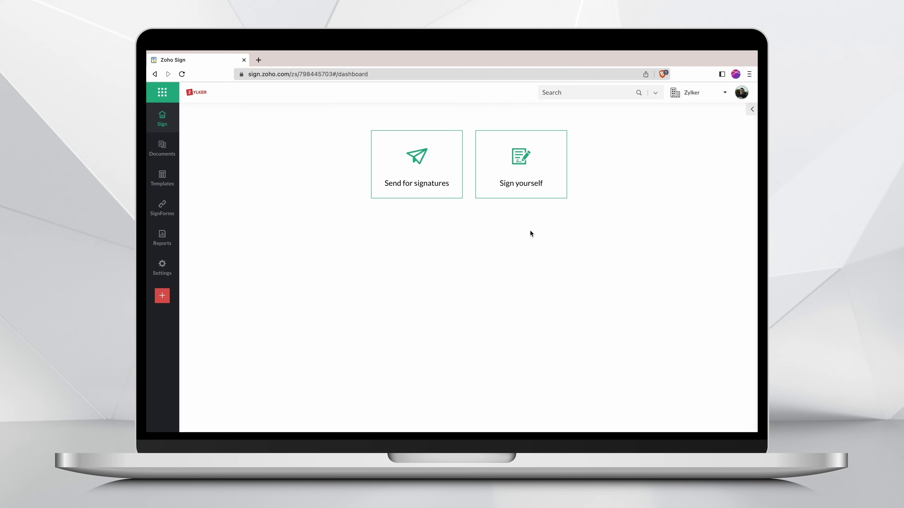
# - Start a new signature request and upload Sample Sales Agreement.pdf from the computer
pyautogui.click(412, 189)
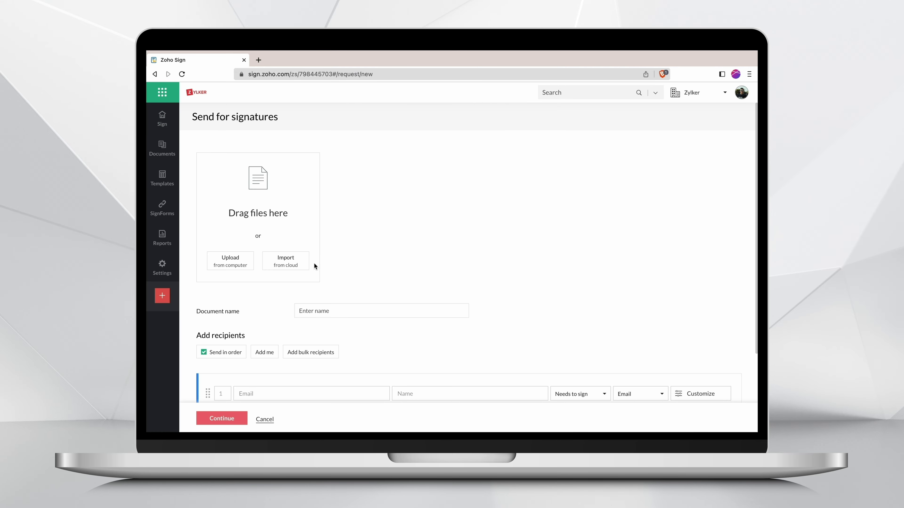
pyautogui.click(235, 262)
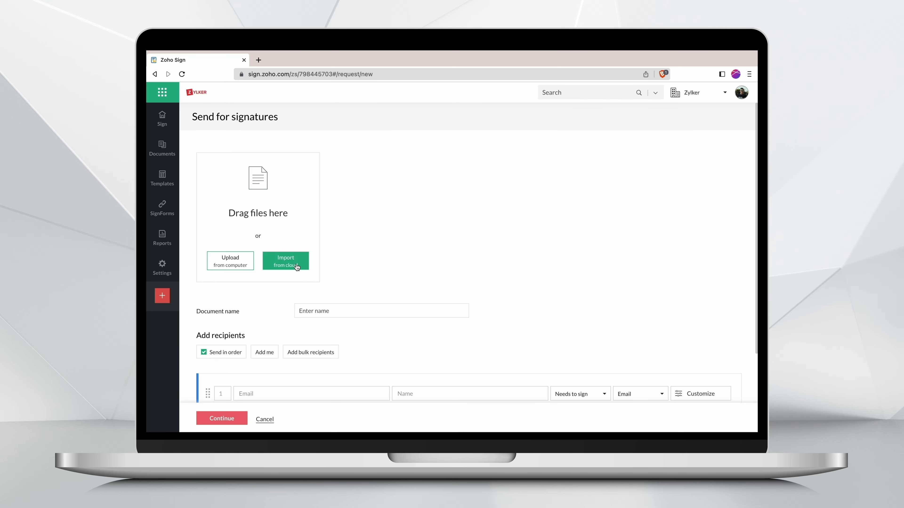
pyautogui.click(285, 261)
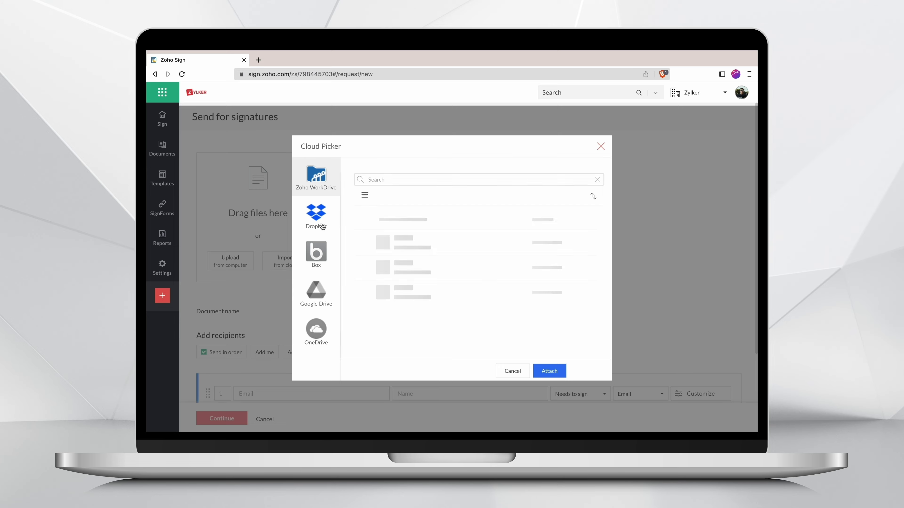
pyautogui.click(321, 225)
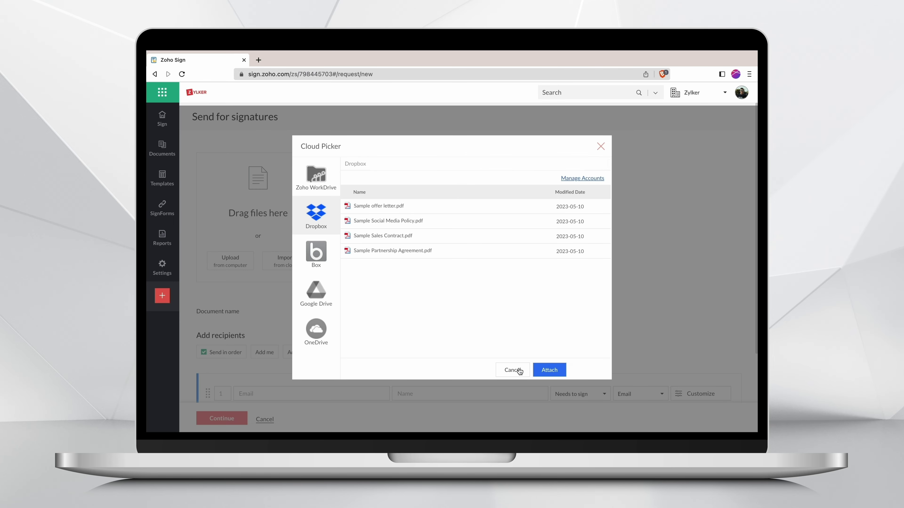
pyautogui.click(512, 370)
pyautogui.click(231, 262)
pyautogui.doubleClick(391, 201)
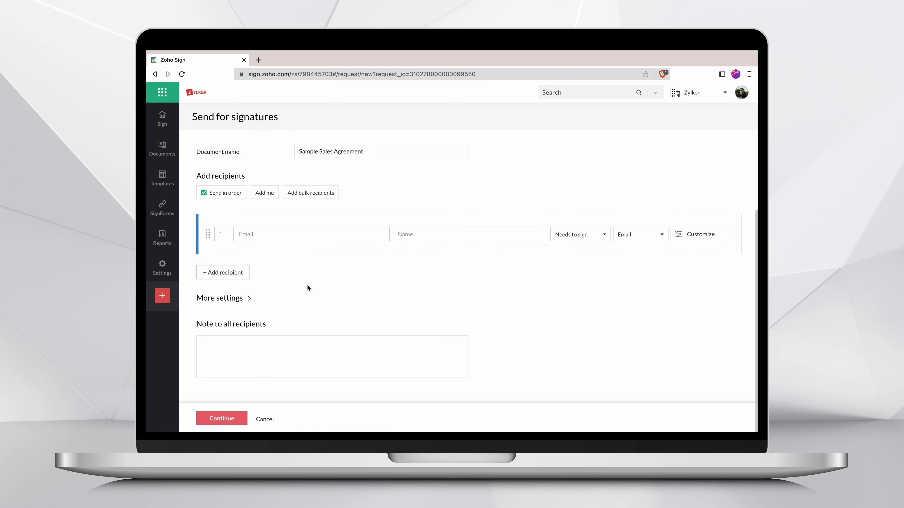
# - In More settings, set 18 days to complete and keep the agreement valid Forever
pyautogui.click(250, 299)
pyautogui.scroll(-2, 389, 303)
pyautogui.scroll(3, 398, 303)
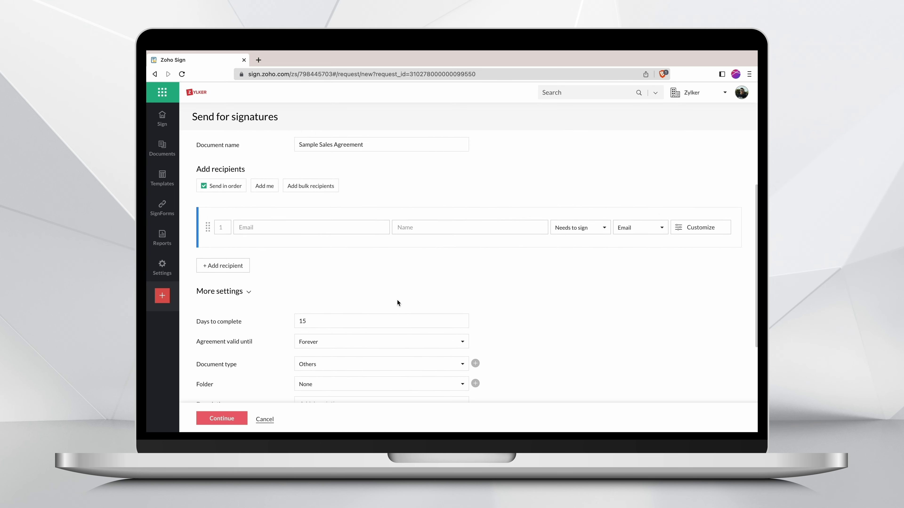
pyautogui.scroll(-3, 357, 315)
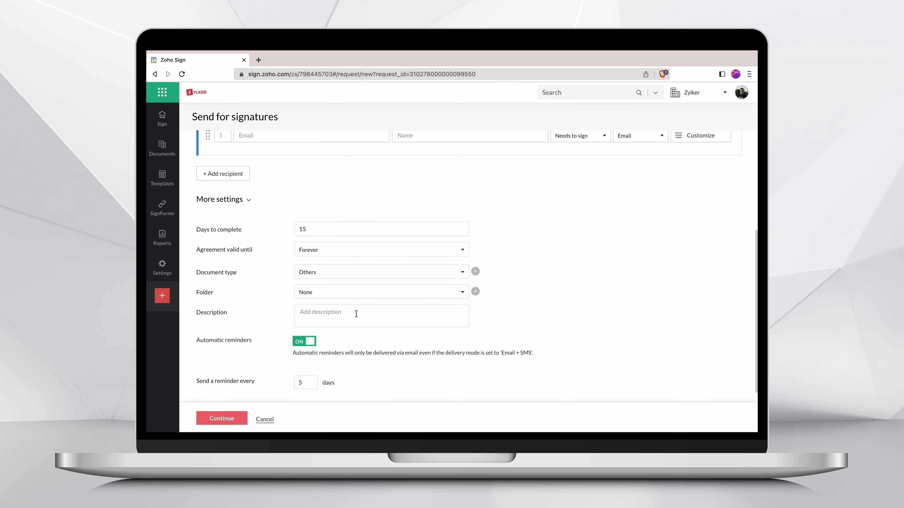
pyautogui.click(356, 230)
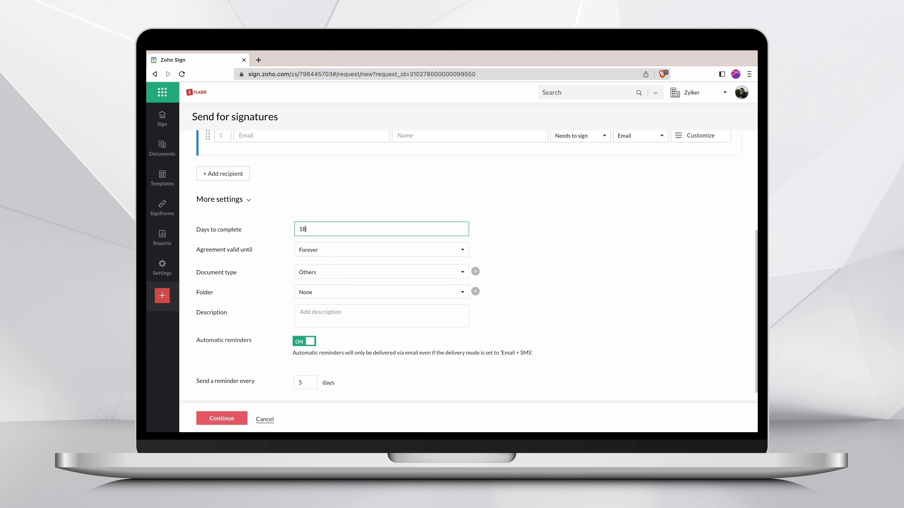
pyautogui.click(379, 252)
pyautogui.click(380, 253)
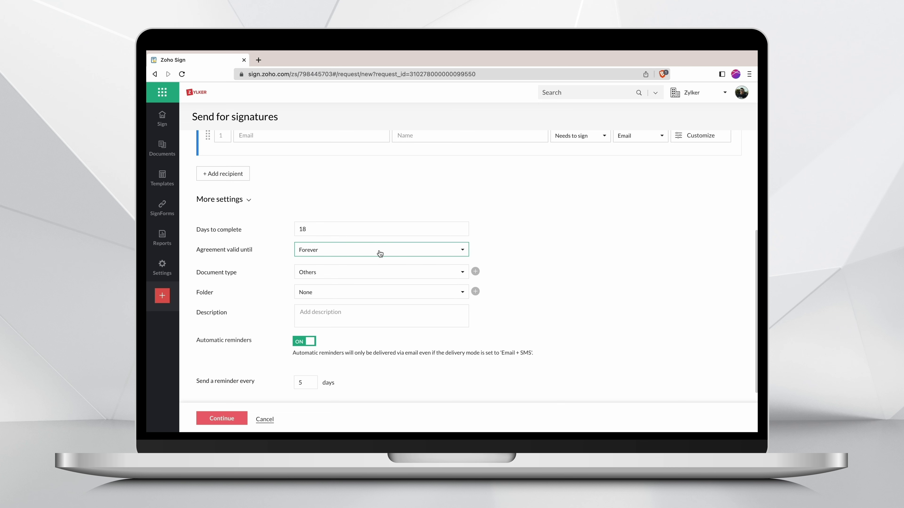
# - Keep document type Others and file the request in Folder_808908435
pyautogui.click(383, 277)
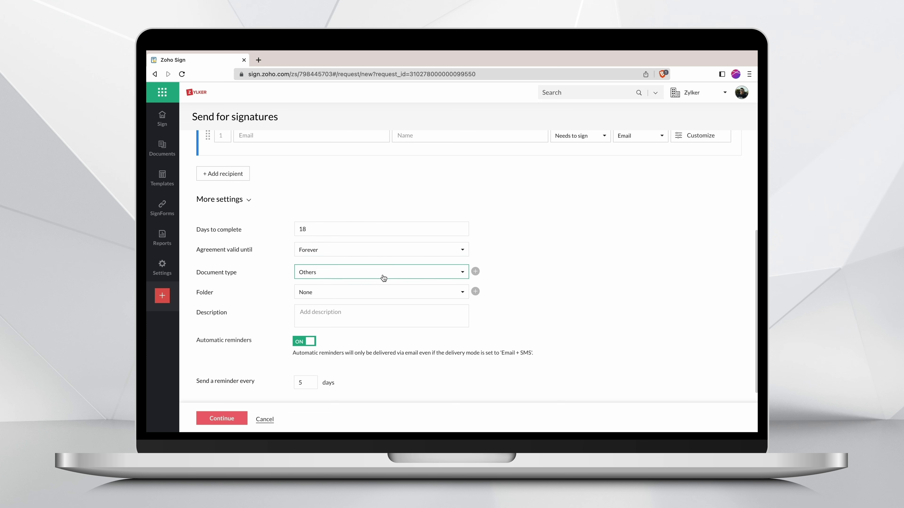
pyautogui.click(383, 278)
pyautogui.click(383, 292)
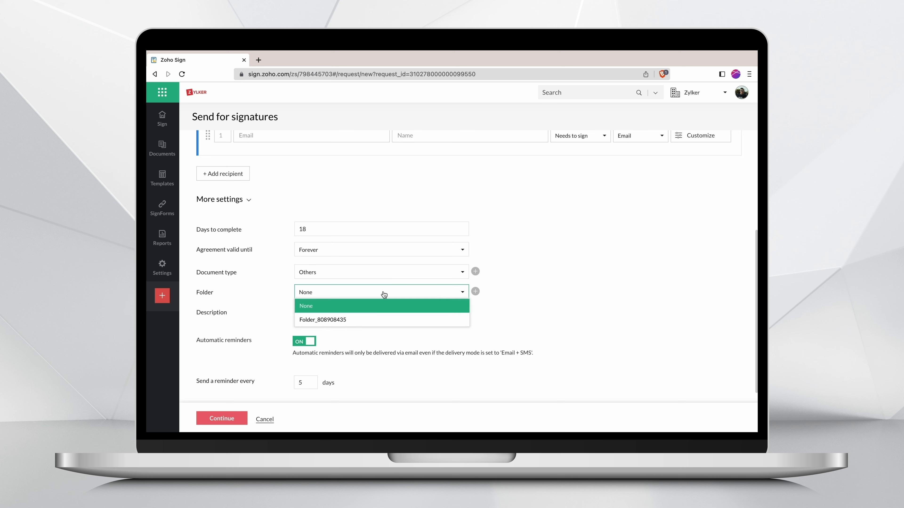
pyautogui.click(382, 321)
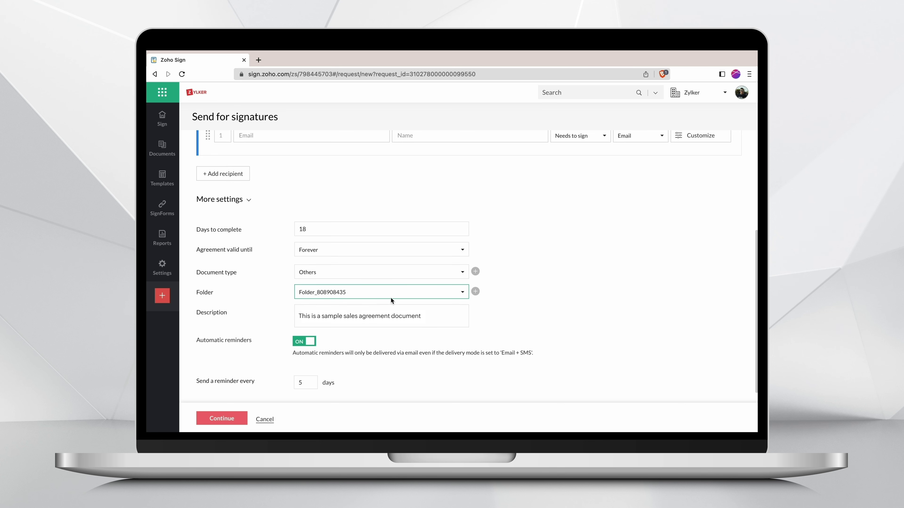
# - Add the suggested contact as recipient 1 and shorten the recipient's display name
pyautogui.scroll(5, 391, 300)
pyautogui.click(388, 301)
pyautogui.write('david')
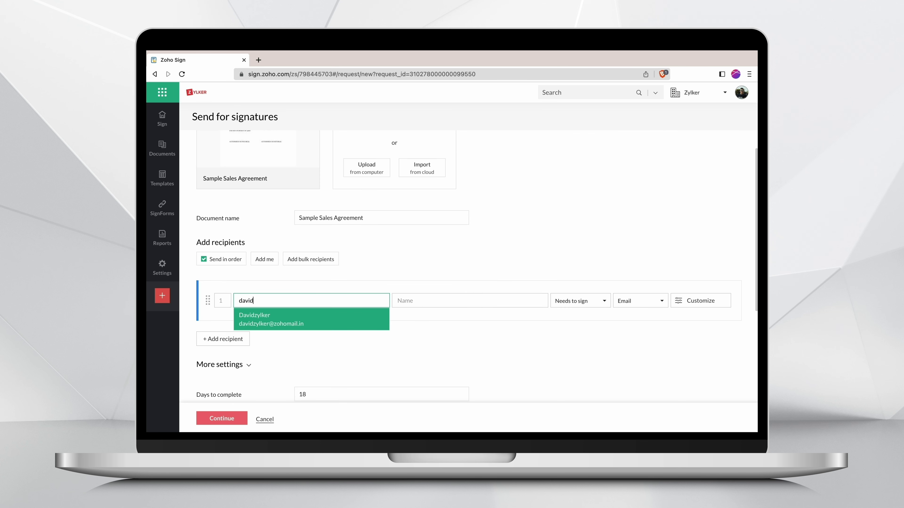
pyautogui.click(366, 313)
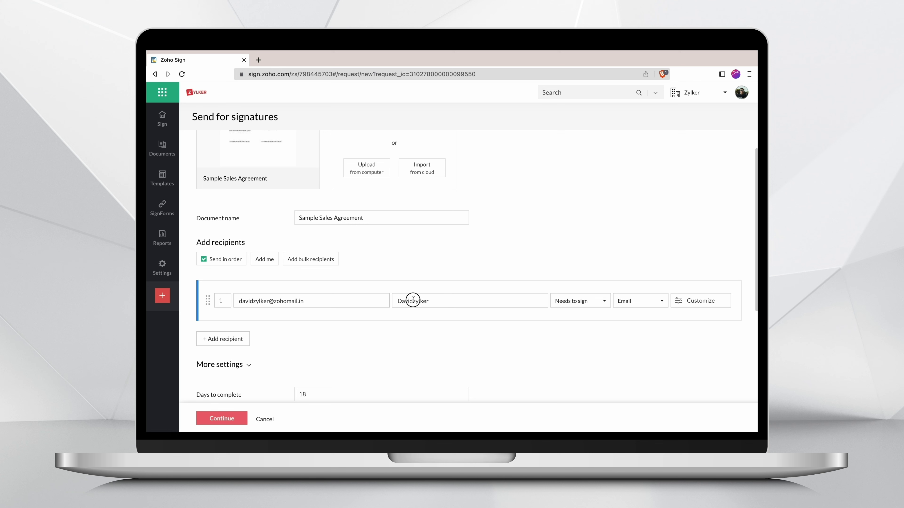
pyautogui.click(458, 301)
pyautogui.press('BackSpace')
pyautogui.press('BackSpace')
pyautogui.press('BackSpace')
pyautogui.press('BackSpace')
pyautogui.press('BackSpace')
pyautogui.press('BackSpace')
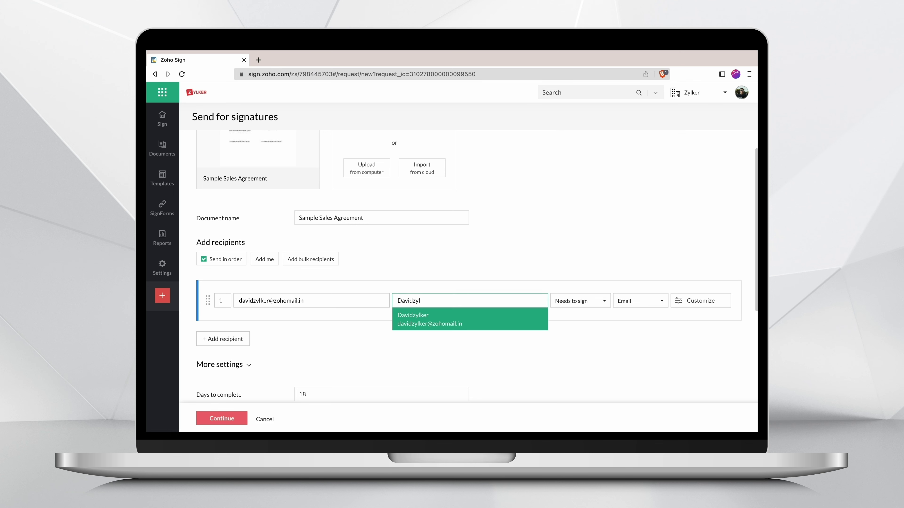
# - Keep the recipient's role as Needs to sign and delivery method as Email
pyautogui.click(602, 302)
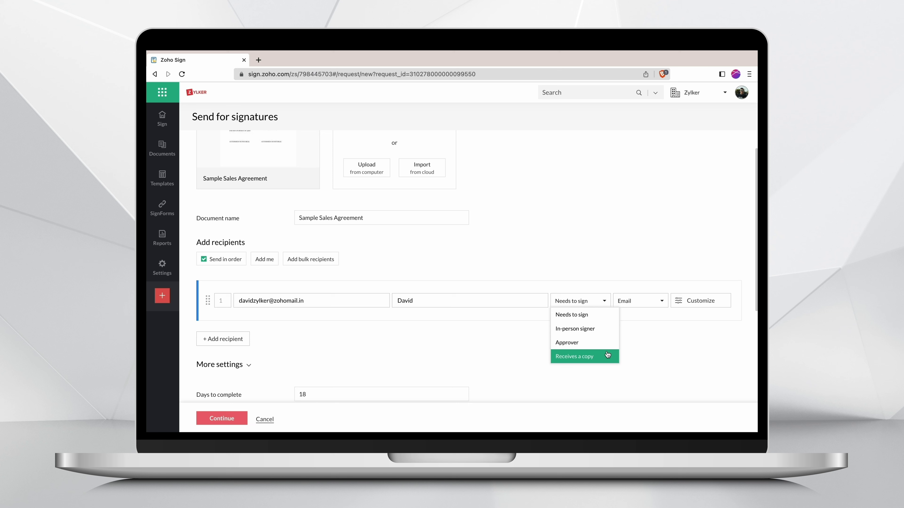
pyautogui.click(636, 324)
pyautogui.click(638, 303)
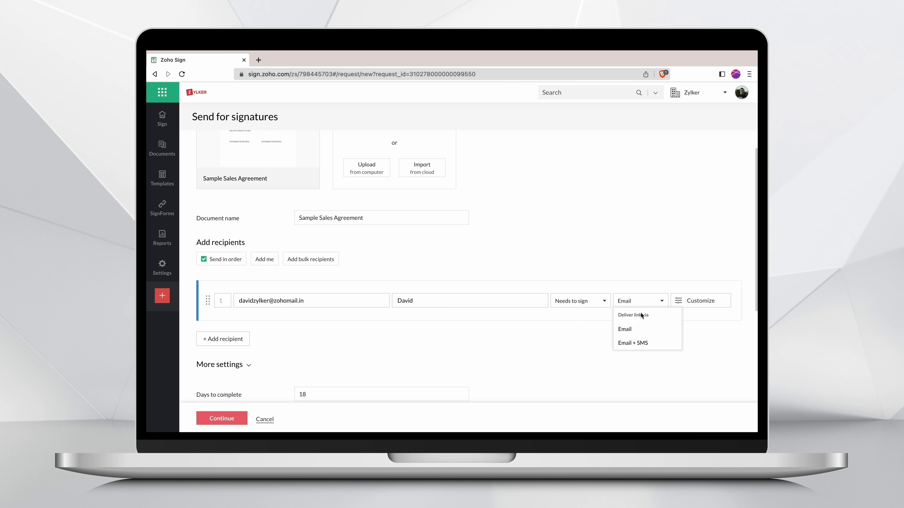
pyautogui.click(641, 328)
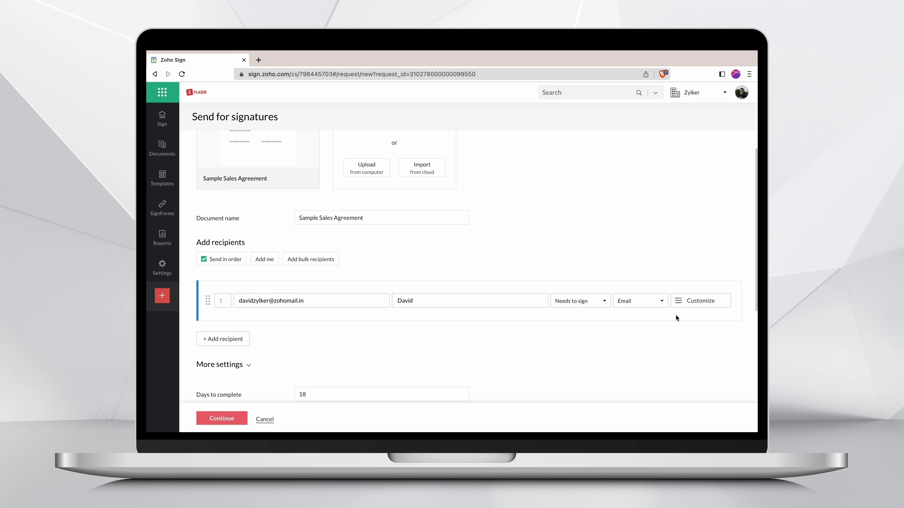
pyautogui.click(686, 308)
# - Save recipient customizations: private note 'Please revert ASAP', Email OTP, English, Zoho Sign-only signing
pyautogui.click(610, 169)
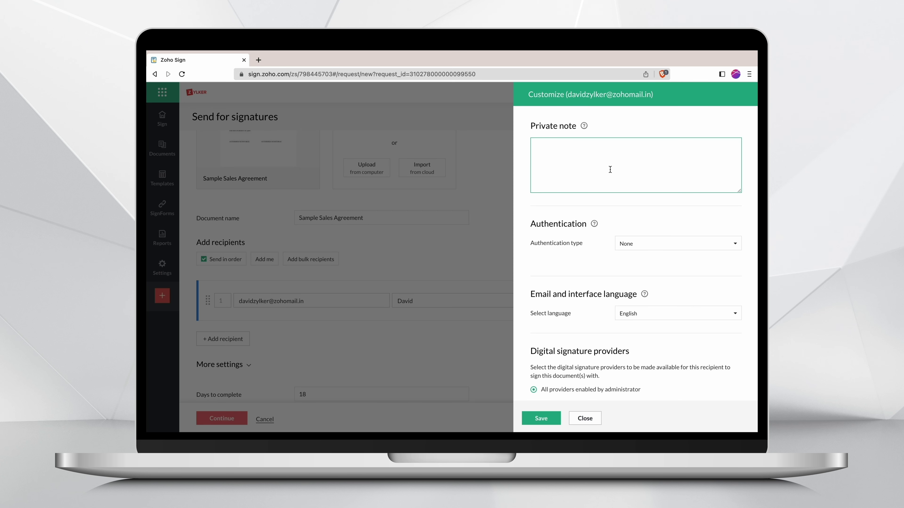
pyautogui.write('Please revert ASAP')
pyautogui.click(734, 244)
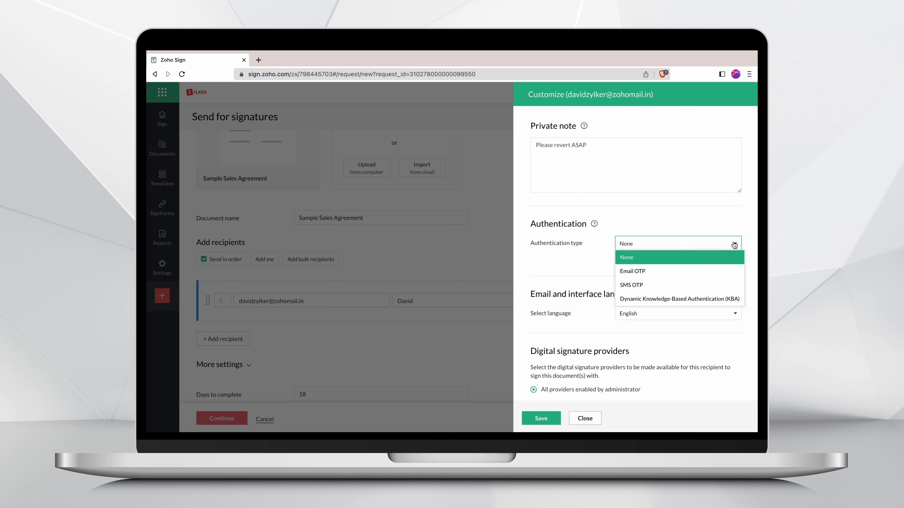
pyautogui.click(731, 269)
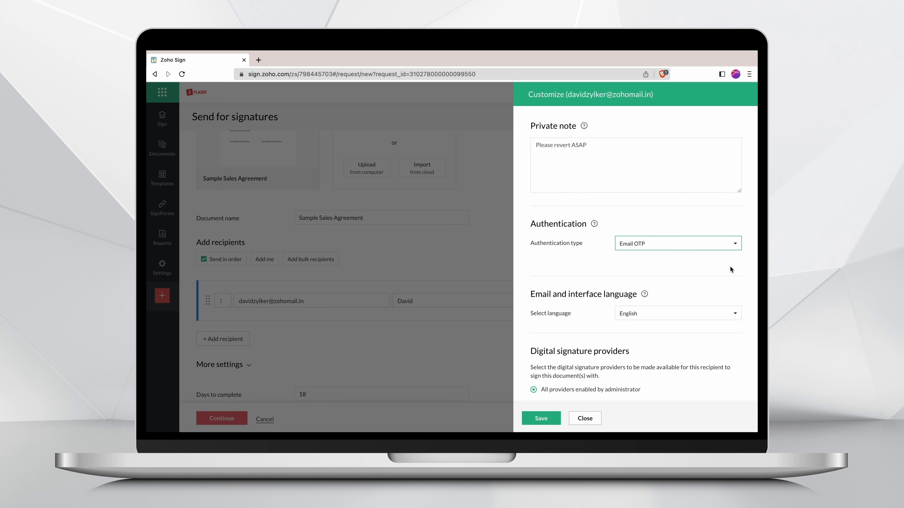
pyautogui.click(733, 314)
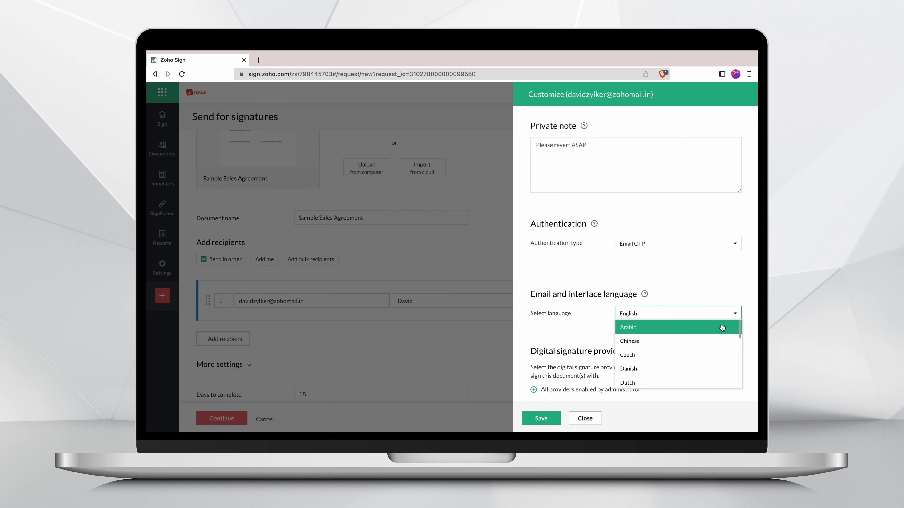
pyautogui.click(724, 316)
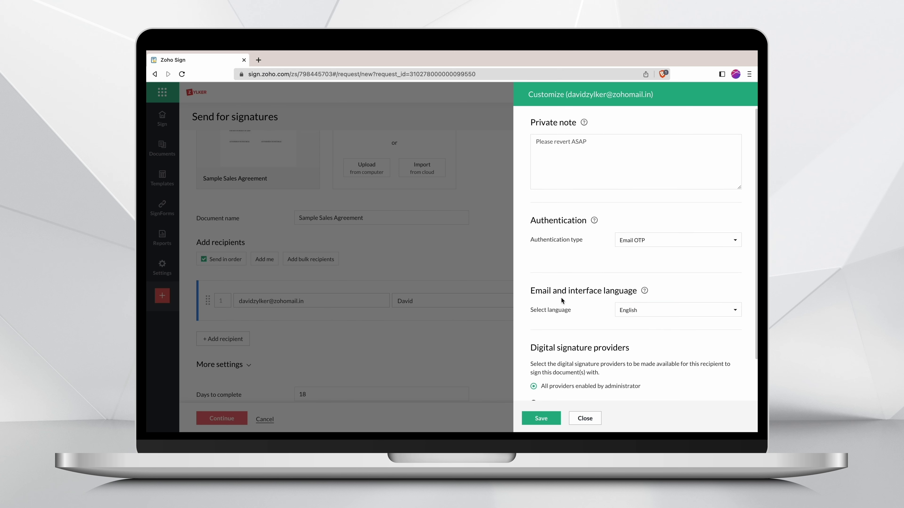
pyautogui.scroll(-3, 562, 298)
pyautogui.click(534, 356)
pyautogui.scroll(-1, 539, 358)
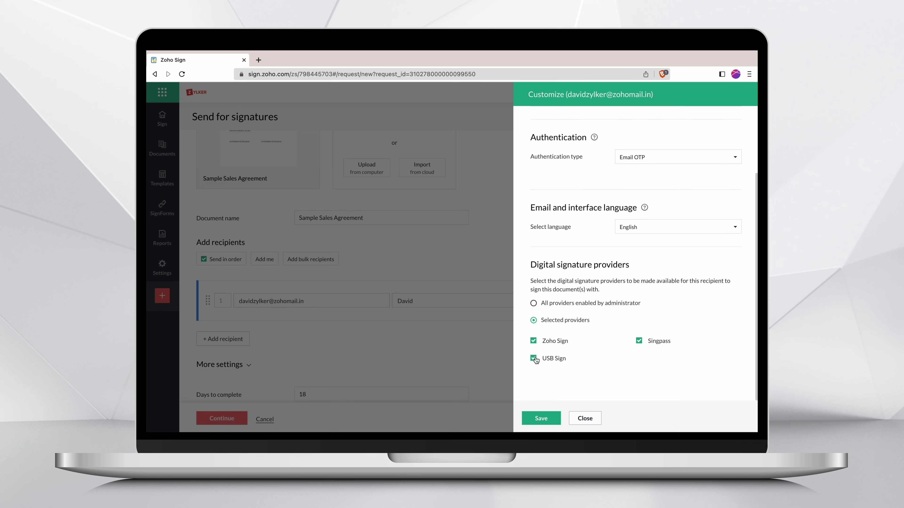
pyautogui.click(541, 418)
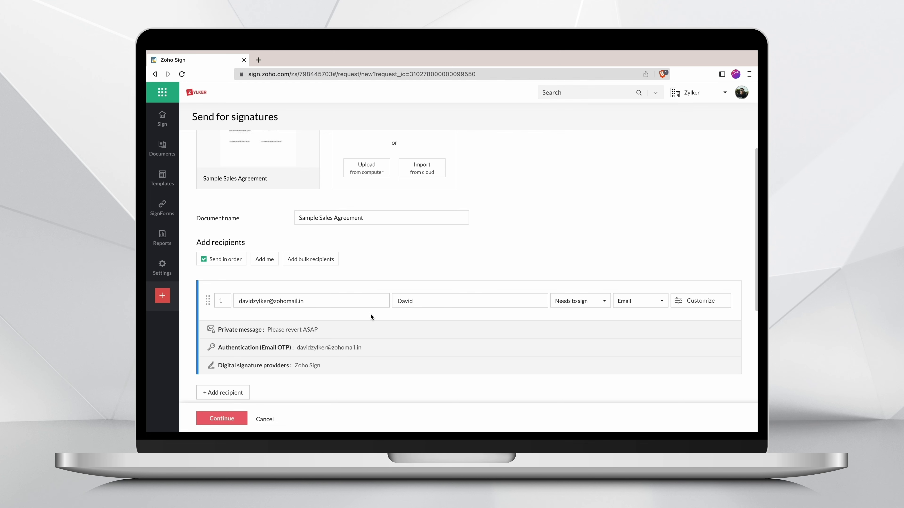
# - Set automatic reminders to every 7 days and continue to field placement
pyautogui.scroll(-6, 371, 314)
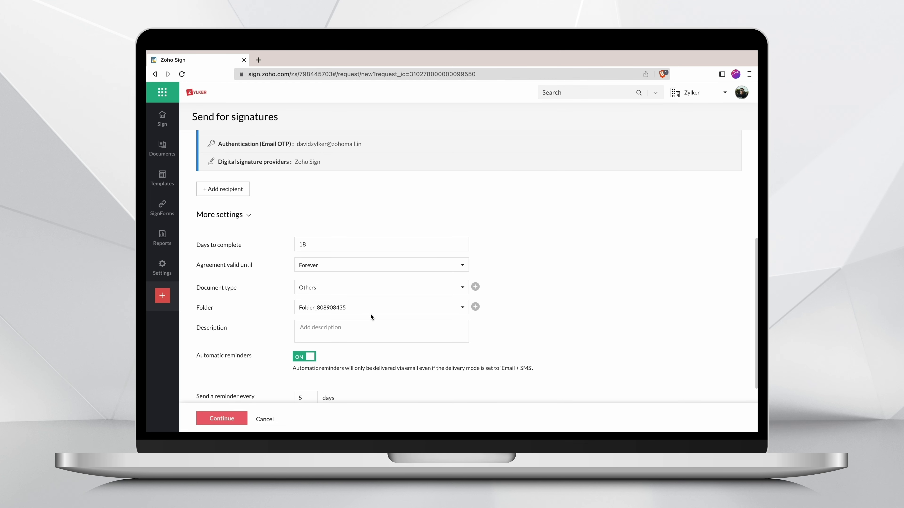
pyautogui.scroll(-3, 371, 314)
pyautogui.click(309, 274)
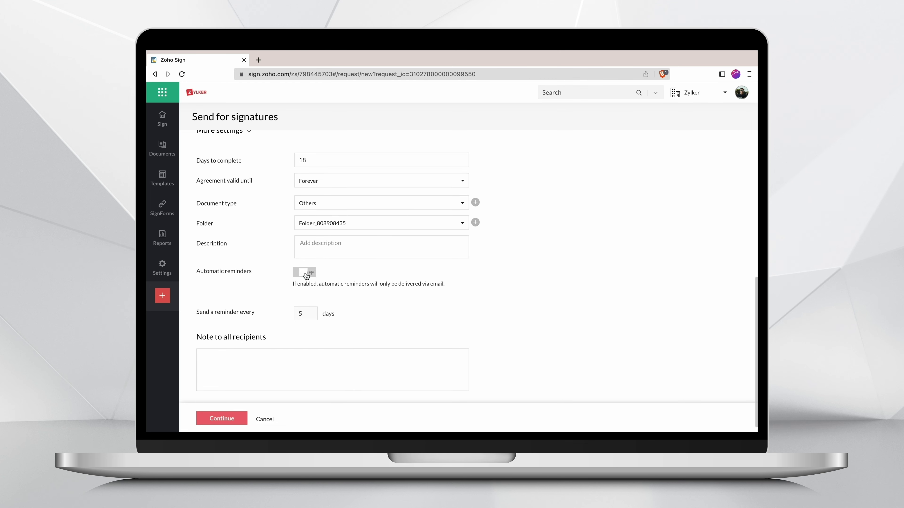
pyautogui.click(308, 273)
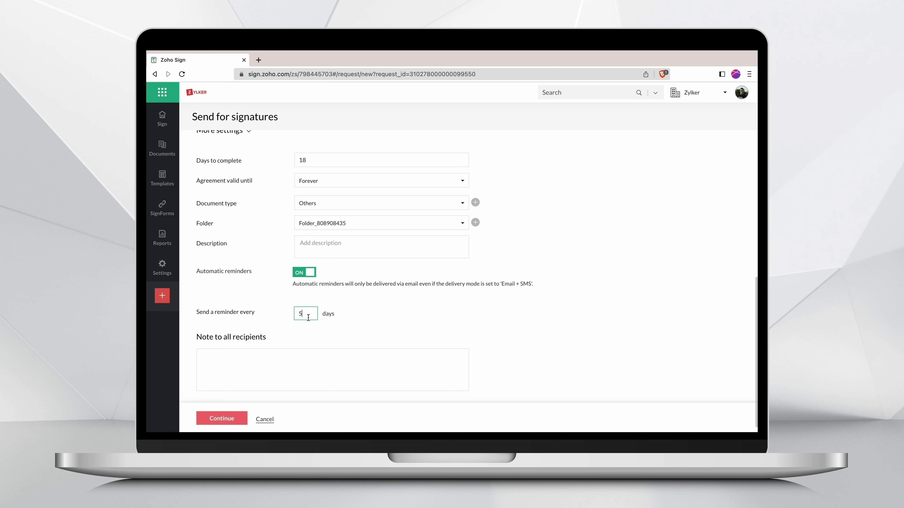
pyautogui.write('7')
pyautogui.scroll(-1, 355, 317)
pyautogui.click(230, 417)
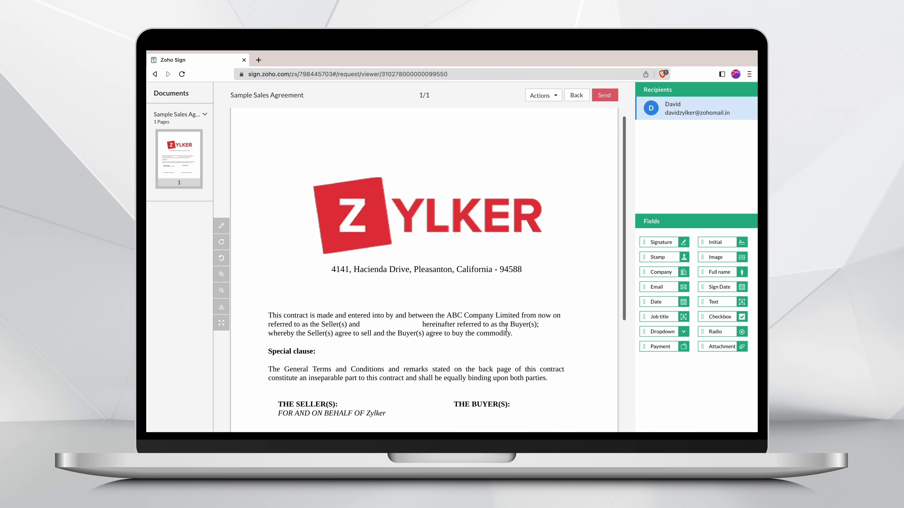
# - Place a Full name field in the buyer blank and a Signature field on the buyer's signature line
pyautogui.moveTo(710, 273); pyautogui.dragTo(380, 291)
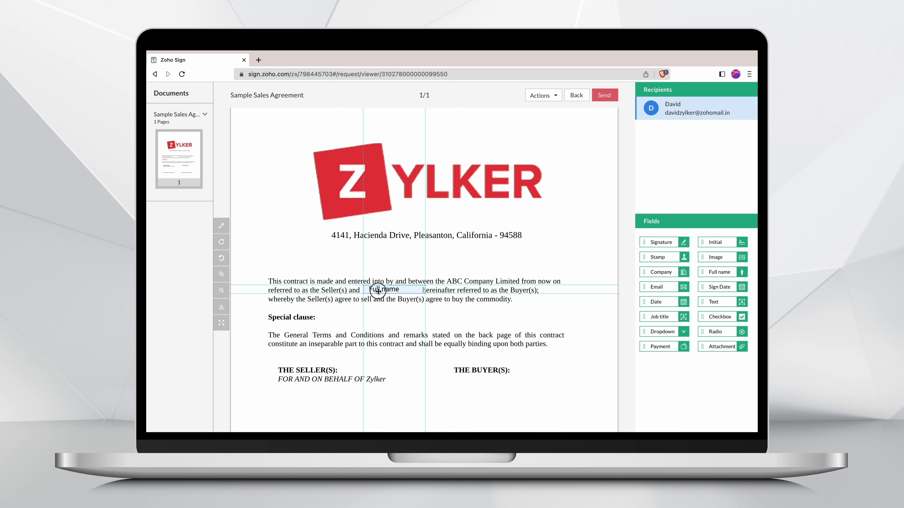
pyautogui.moveTo(378, 291); pyautogui.dragTo(378, 291)
pyautogui.scroll(-3, 495, 291)
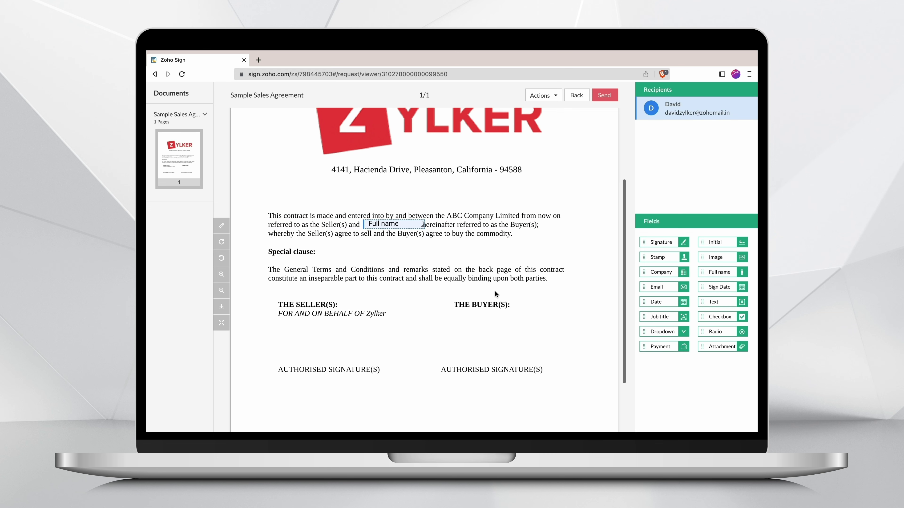
pyautogui.scroll(-2, 497, 292)
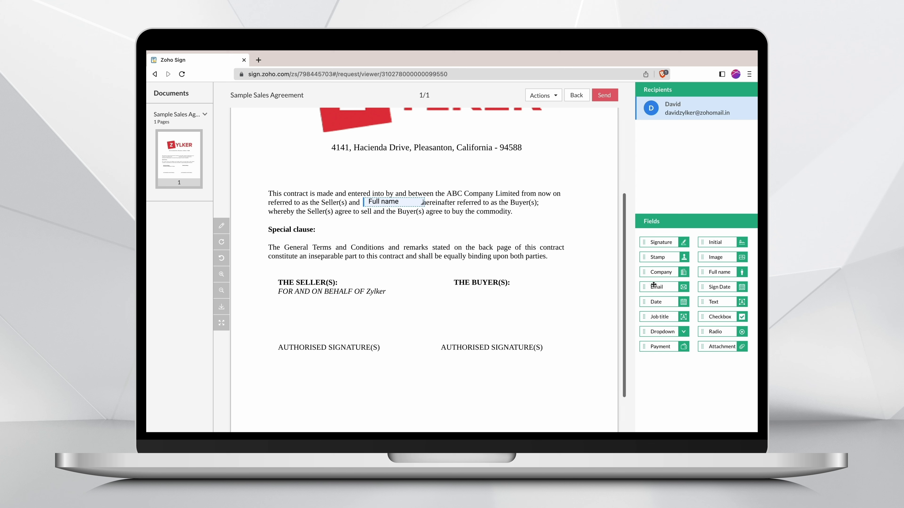
pyautogui.moveTo(659, 243)
pyautogui.mouseDown()
pyautogui.moveTo(534, 313)
pyautogui.moveTo(483, 323)
pyautogui.mouseUp()
# - Send the agreement, confirm the details, and view the Sample Sales Agreement's details
pyautogui.click(604, 96)
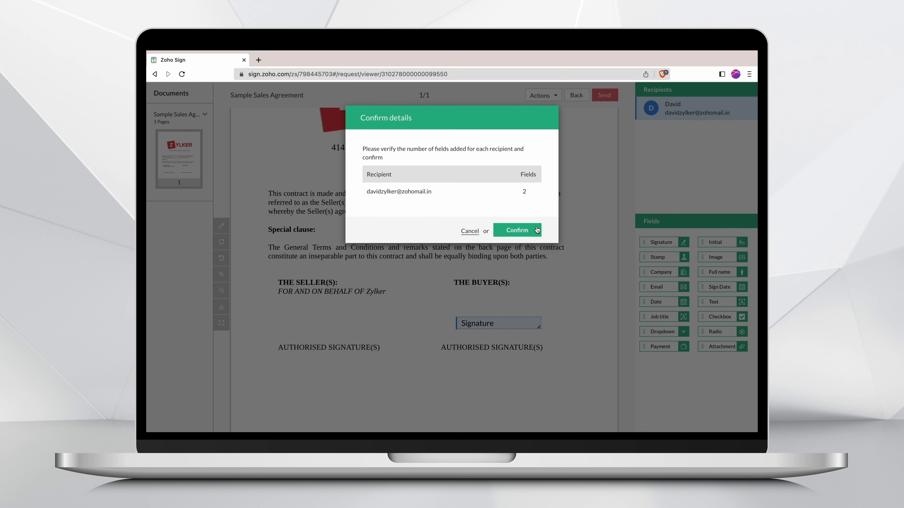
pyautogui.click(516, 230)
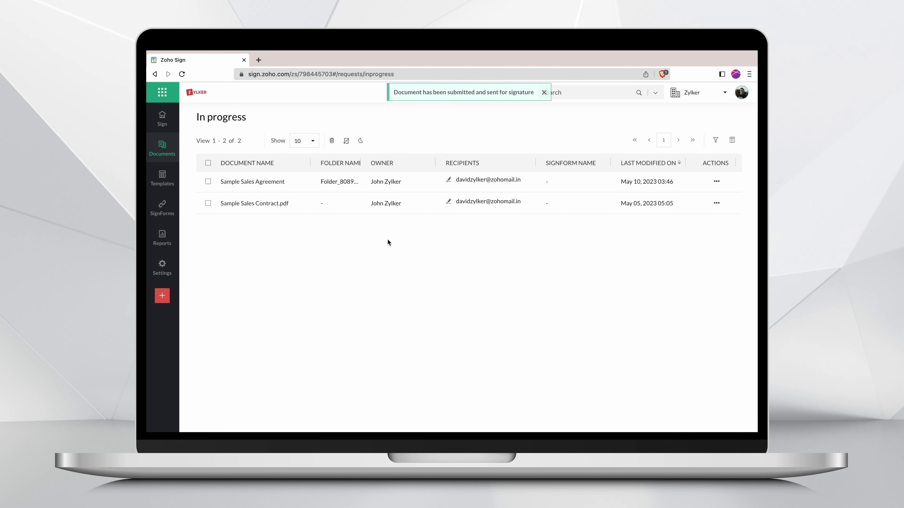
pyautogui.click(273, 186)
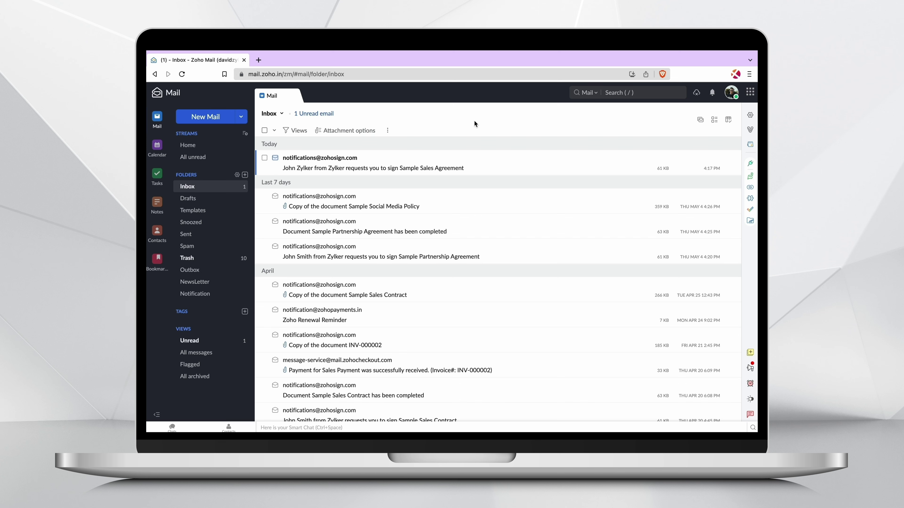
# - Start signing from the request email, then copy the code from the new Authentication code email
pyautogui.click(440, 163)
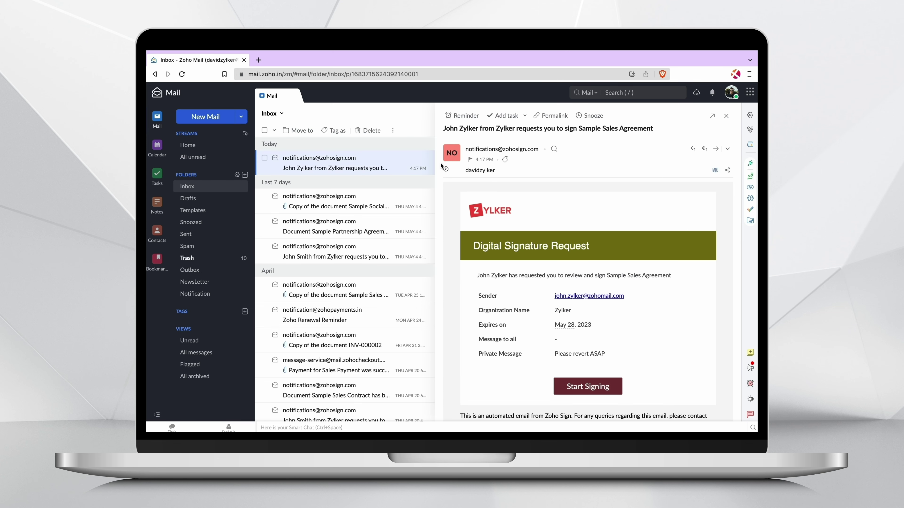
pyautogui.click(601, 388)
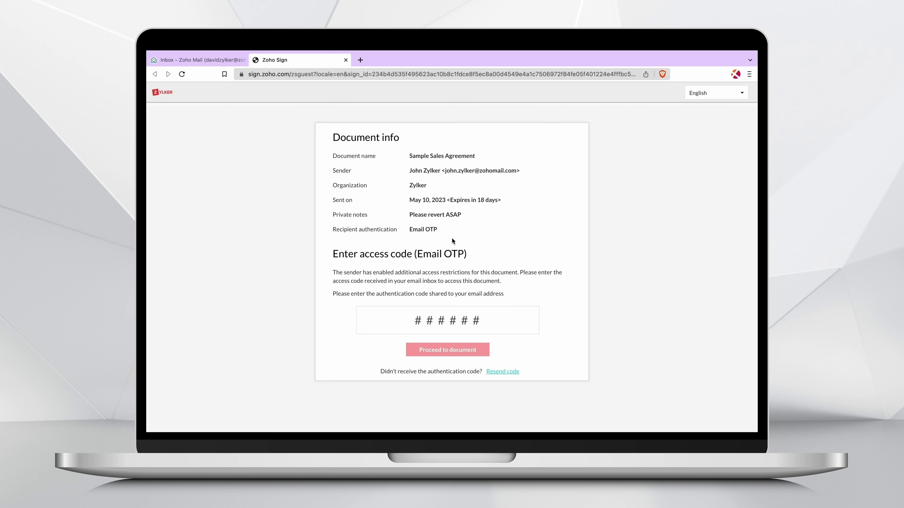
pyautogui.click(215, 61)
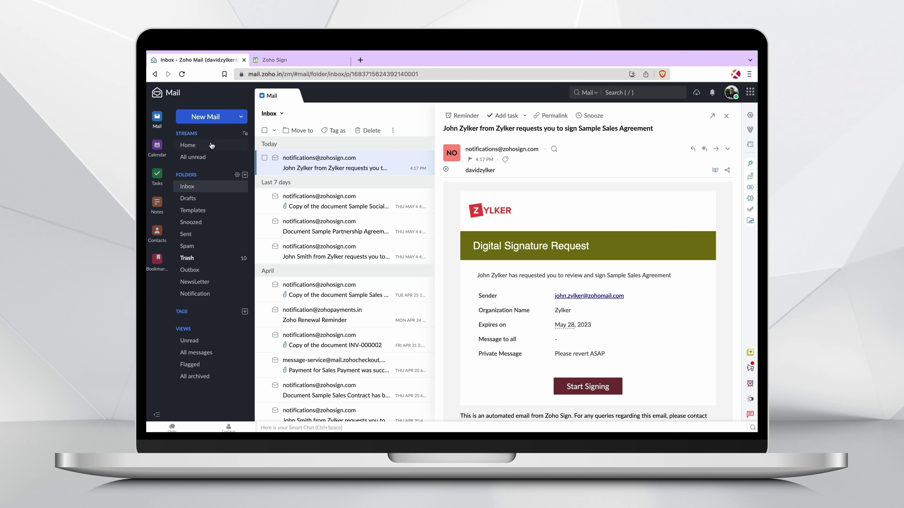
pyautogui.click(198, 188)
pyautogui.click(406, 164)
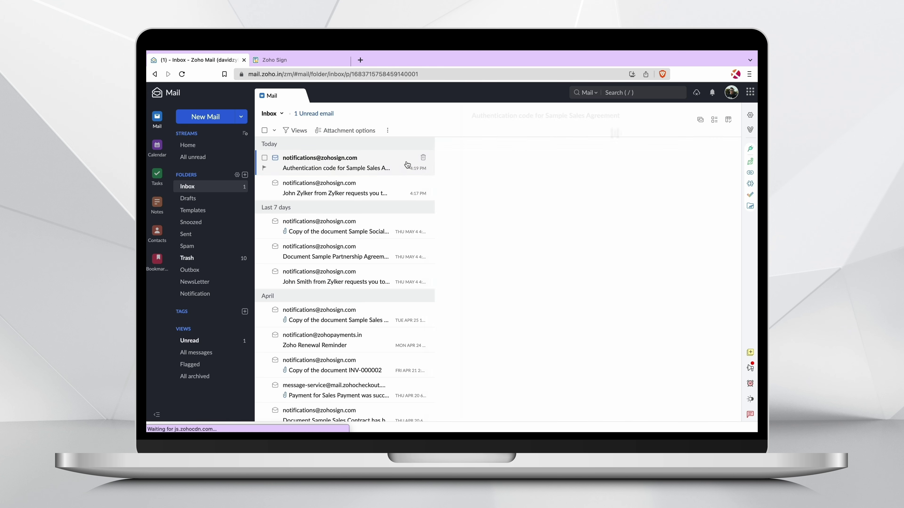
pyautogui.doubleClick(488, 283)
pyautogui.press('super+c')
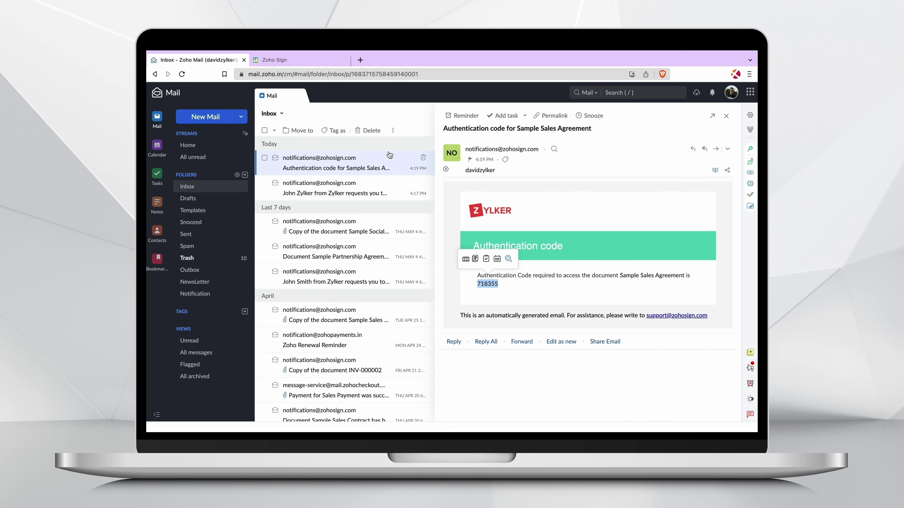
pyautogui.click(322, 59)
# - Unlock the Sample Sales Agreement with the pasted access code and accept the e-signature consent
pyautogui.click(454, 318)
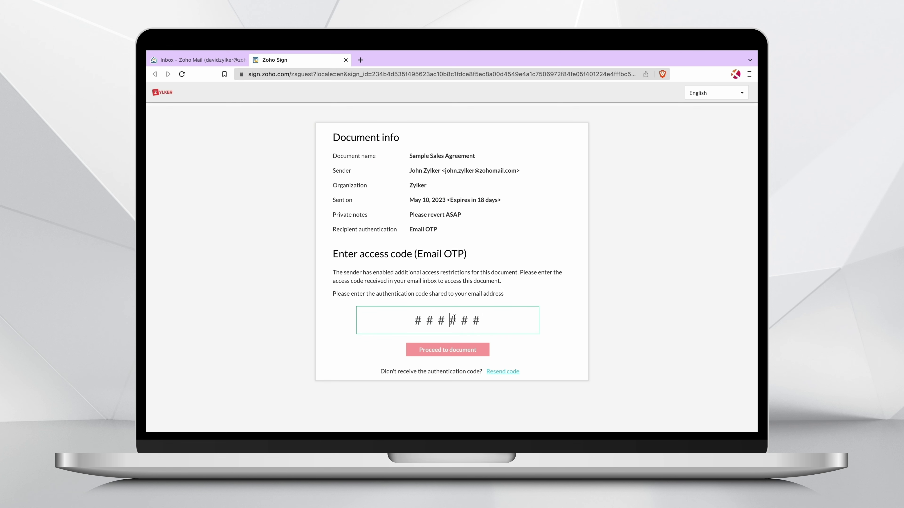
pyautogui.press('super+v')
pyautogui.click(471, 351)
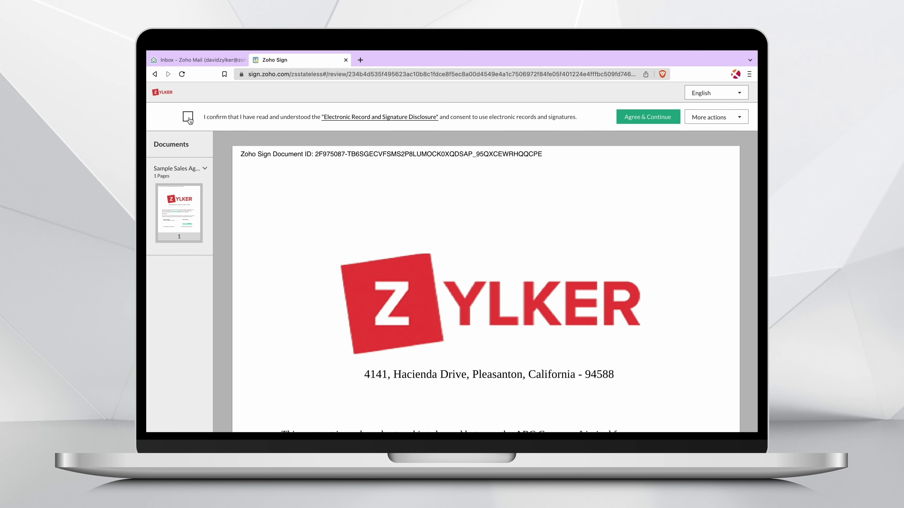
pyautogui.click(188, 118)
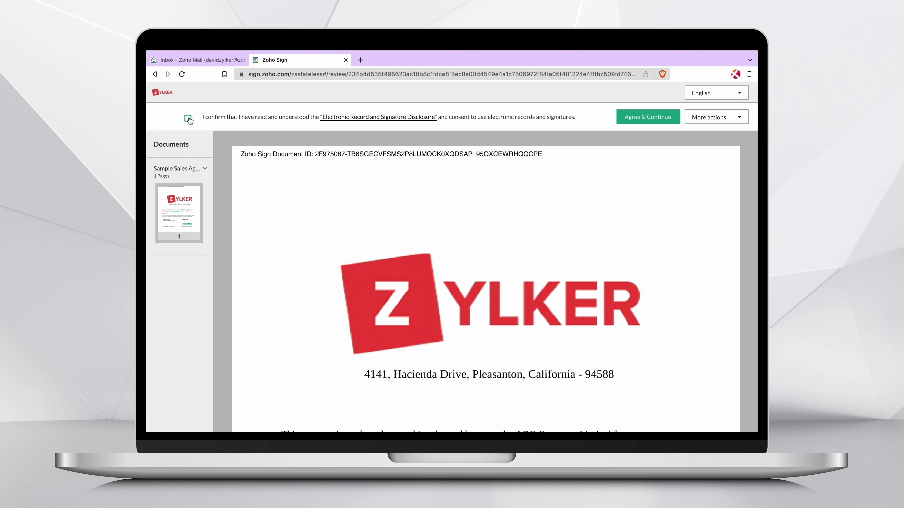
pyautogui.click(634, 121)
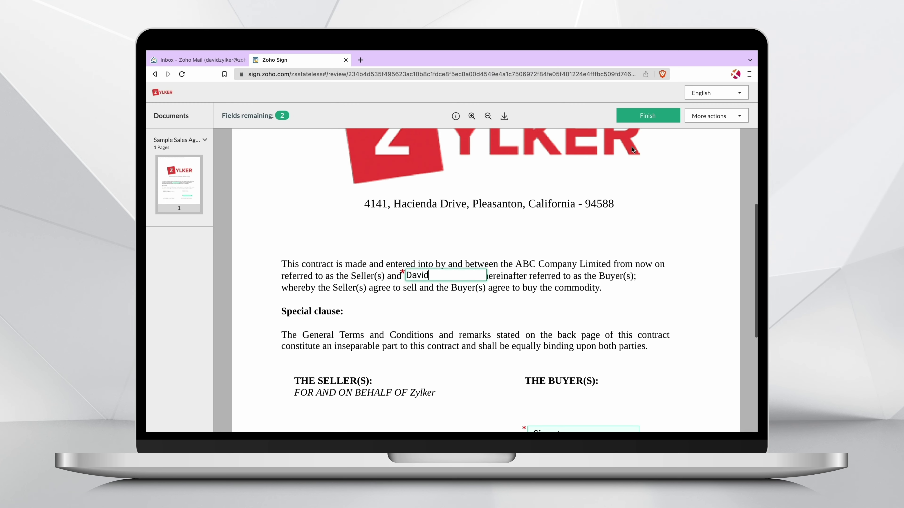
# - Apply a typed signature to the buyer field, finish signing, and download the signed agreement
pyautogui.click(641, 274)
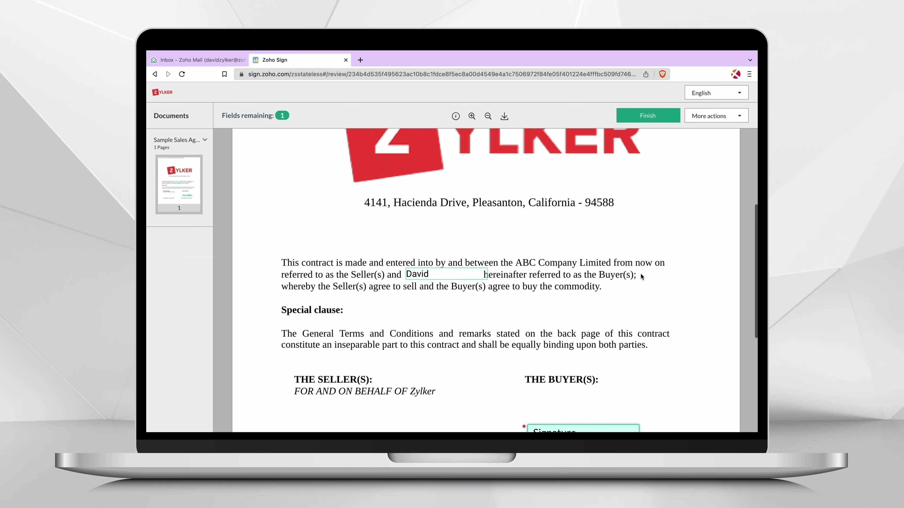
pyautogui.click(629, 275)
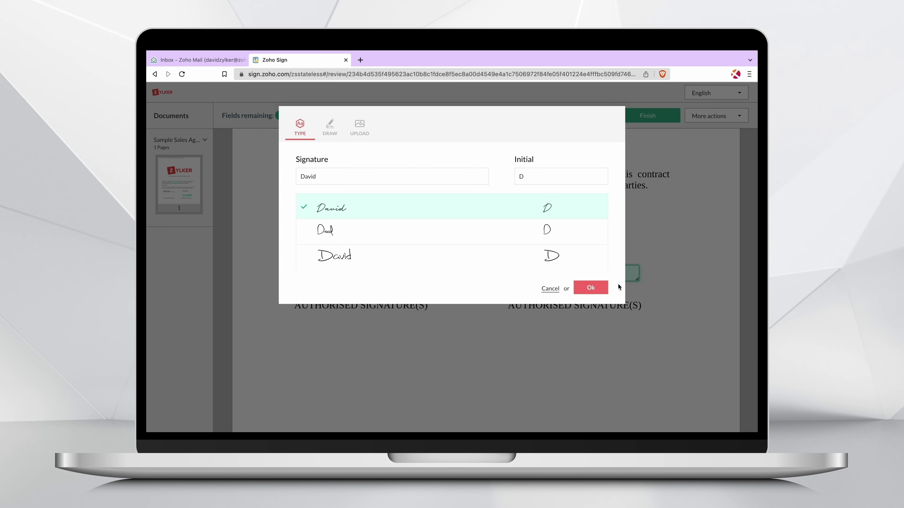
pyautogui.click(602, 288)
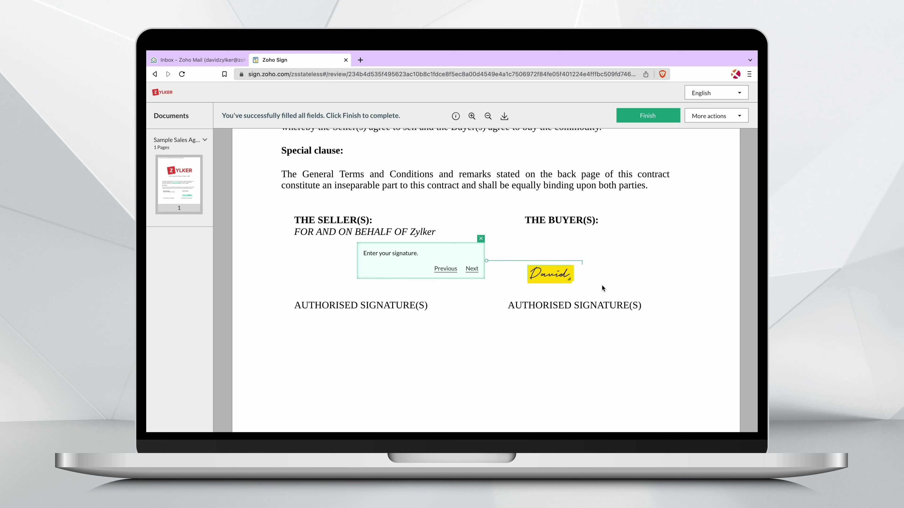
pyautogui.click(648, 116)
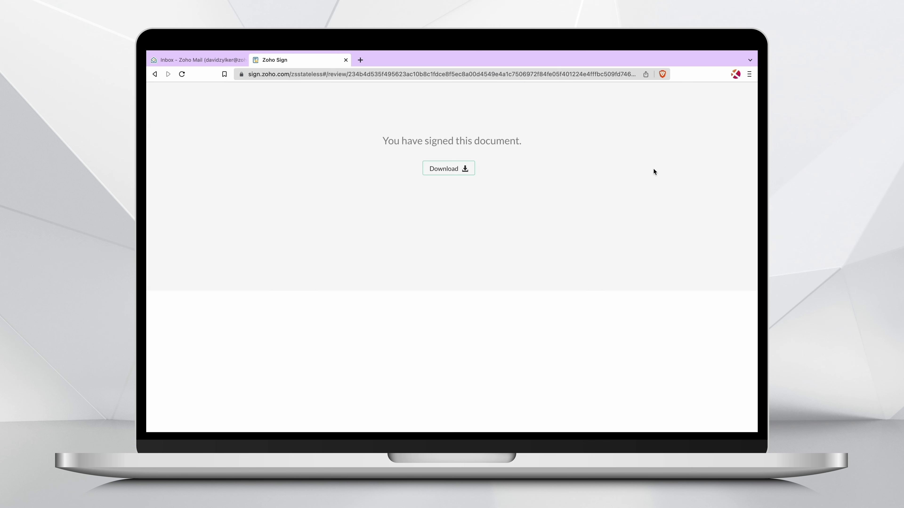
pyautogui.click(454, 175)
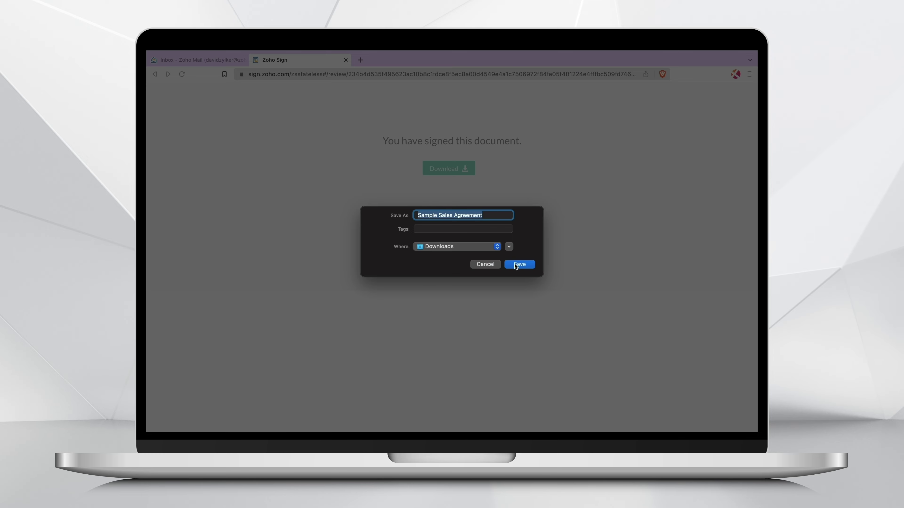
# - Save the signed download, then upload Sample offer letter.pdf through Sign yourself
pyautogui.click(515, 265)
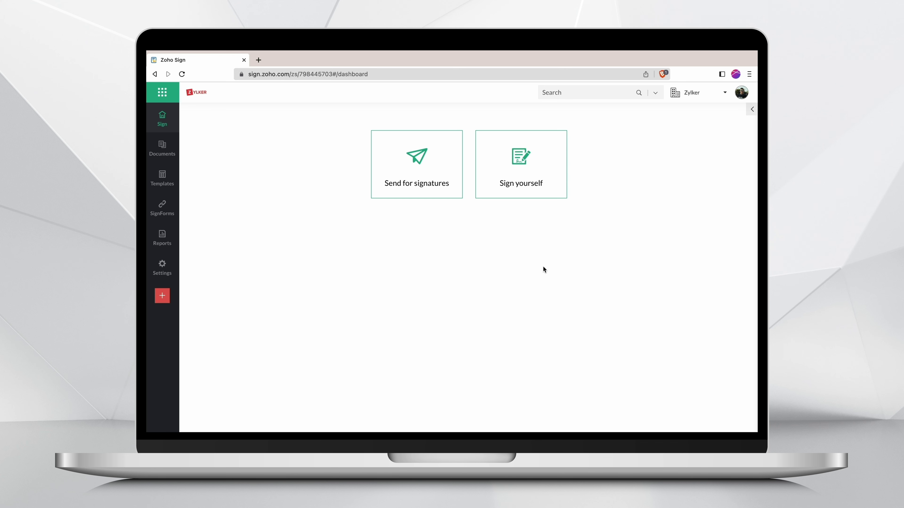
pyautogui.click(537, 196)
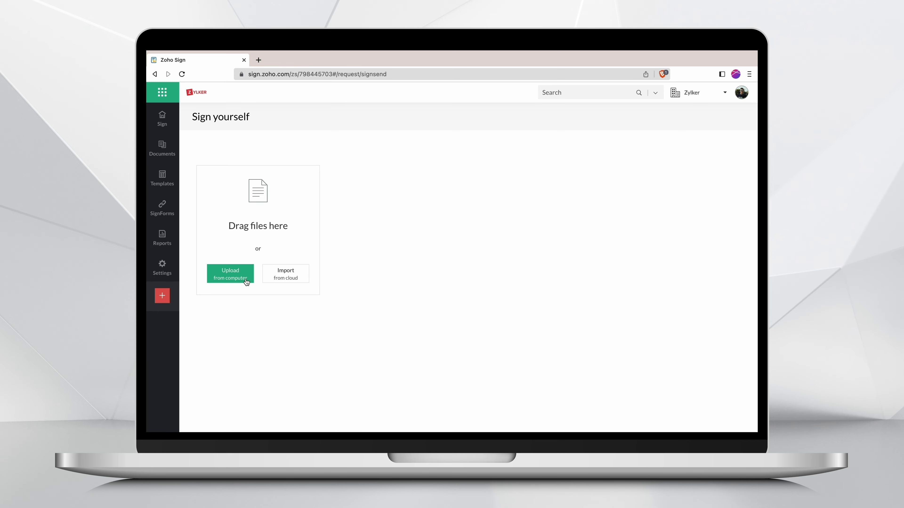
pyautogui.click(234, 277)
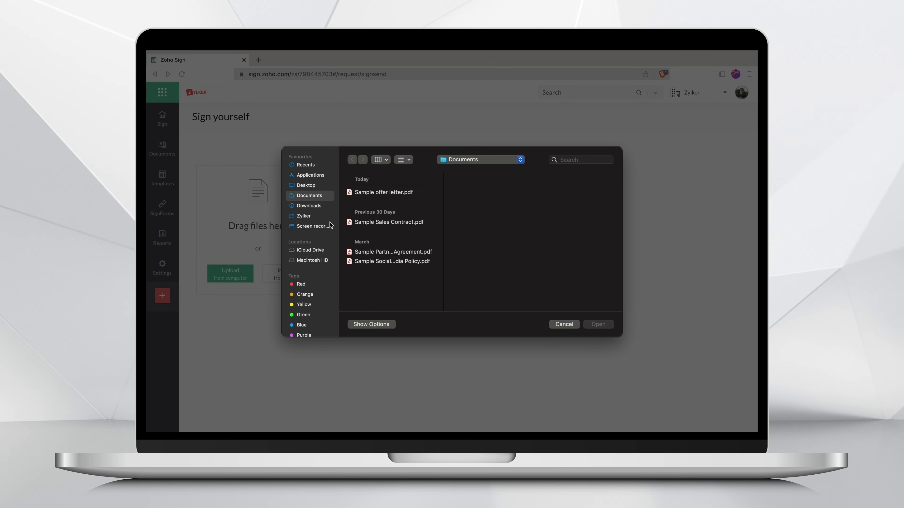
pyautogui.doubleClick(359, 192)
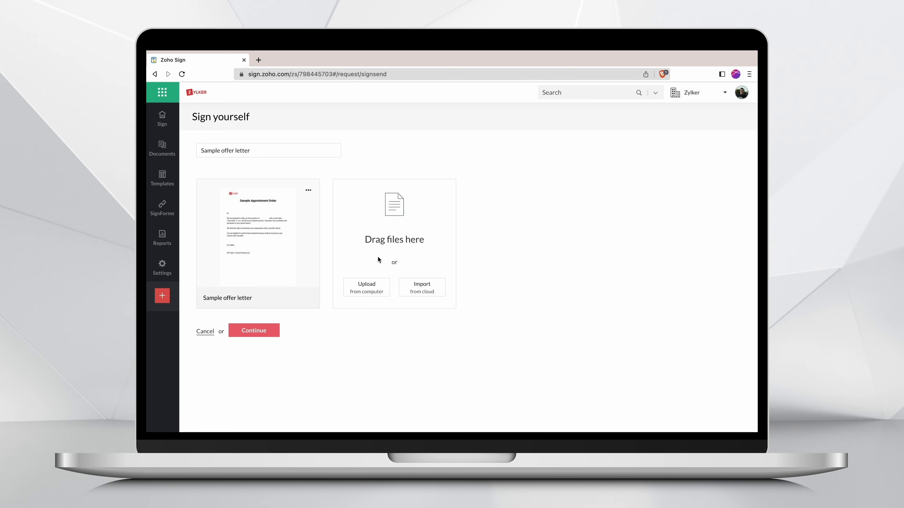
pyautogui.click(276, 330)
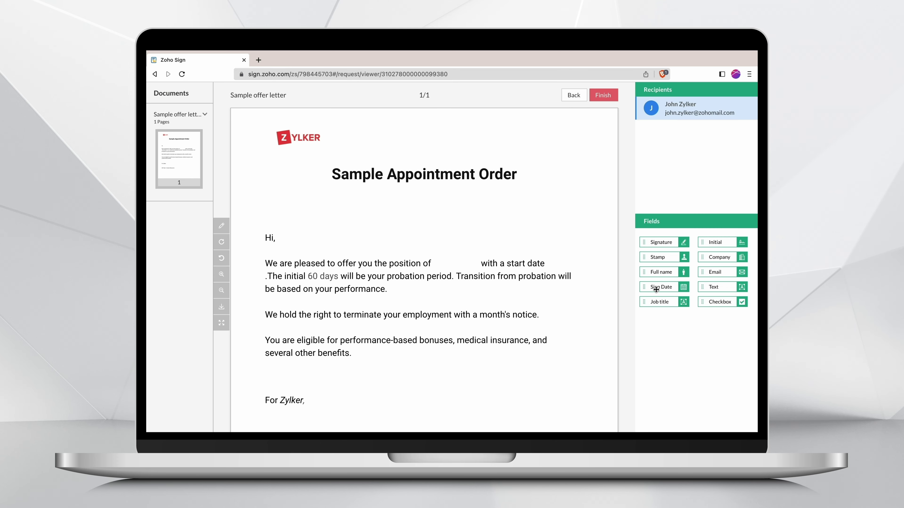
# - Place a sign date, a 'Consultant' text field, a start date, and a signature above HR Team
pyautogui.moveTo(656, 288); pyautogui.dragTo(551, 199)
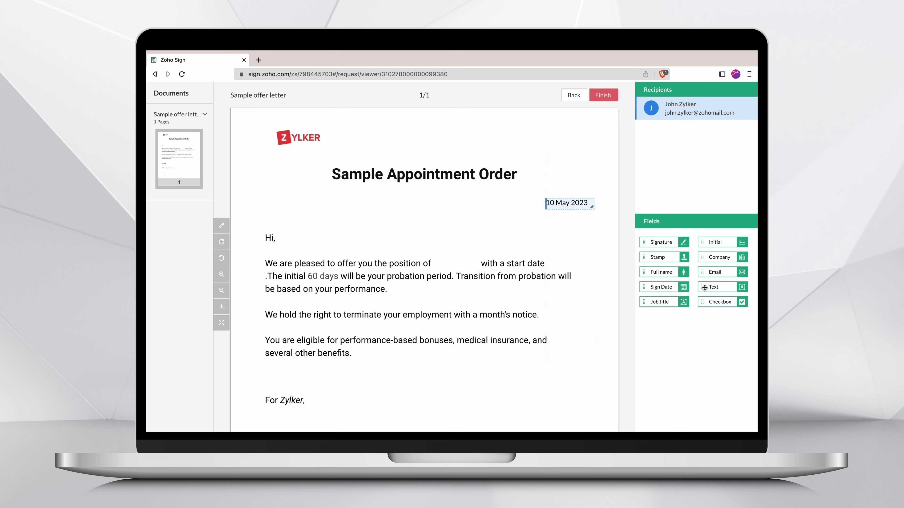
pyautogui.moveTo(703, 287); pyautogui.dragTo(440, 264)
pyautogui.write('Consultant')
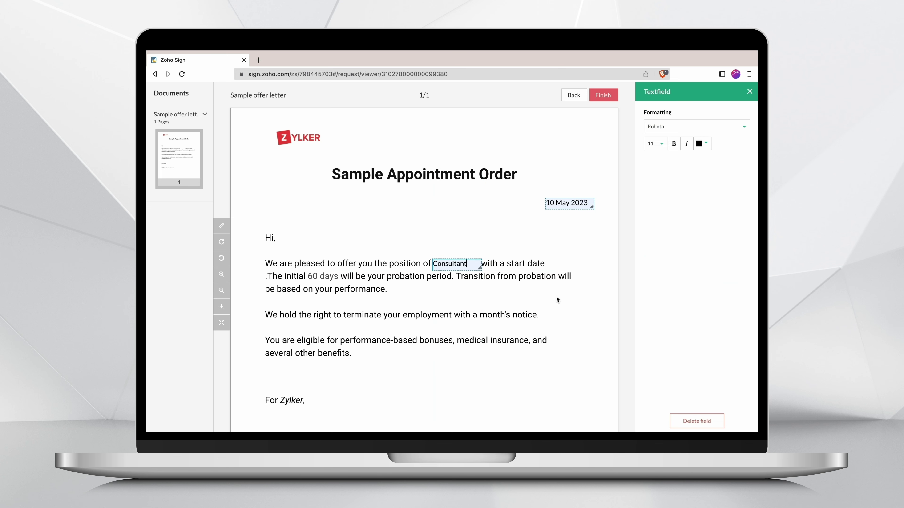
pyautogui.click(569, 307)
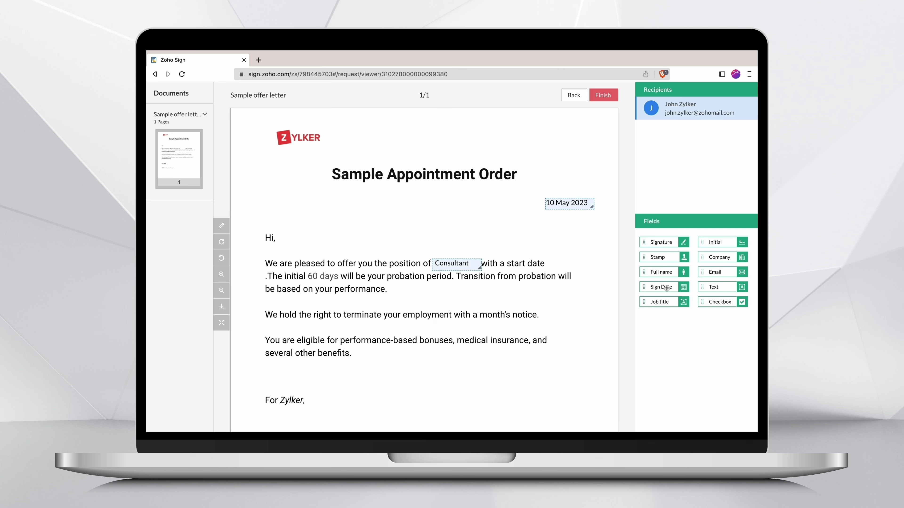
pyautogui.moveTo(665, 287); pyautogui.dragTo(572, 266)
pyautogui.scroll(-3, 572, 265)
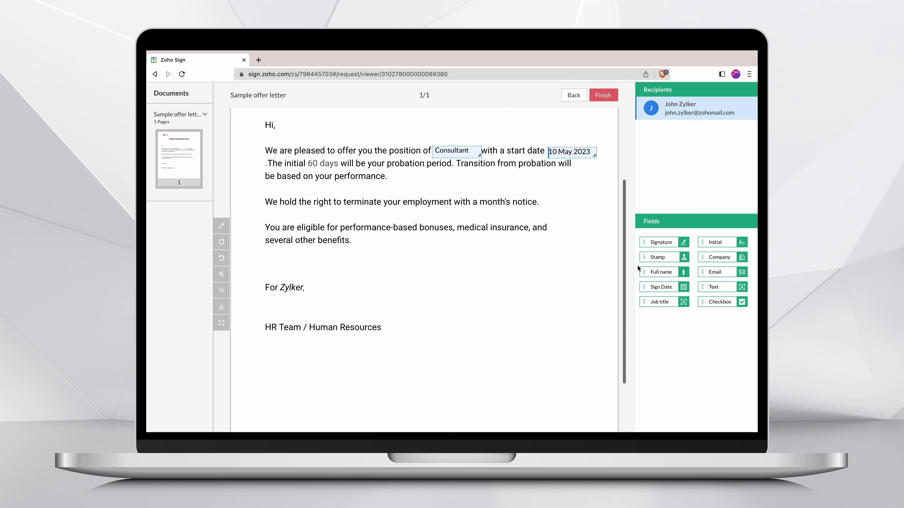
pyautogui.moveTo(667, 245)
pyautogui.mouseDown()
pyautogui.moveTo(480, 256)
pyautogui.moveTo(299, 308)
pyautogui.mouseUp()
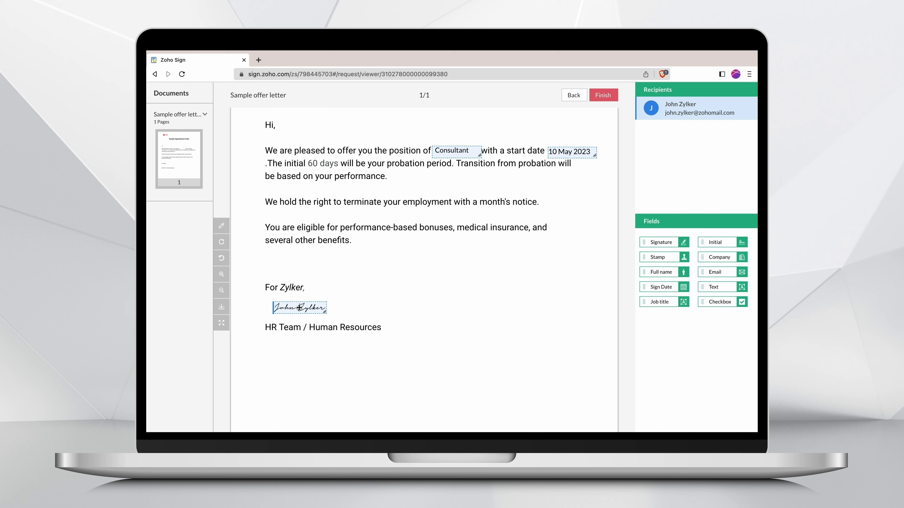
# - Finish the offer letter and email a signed copy to a contact picked from suggestions
pyautogui.click(609, 98)
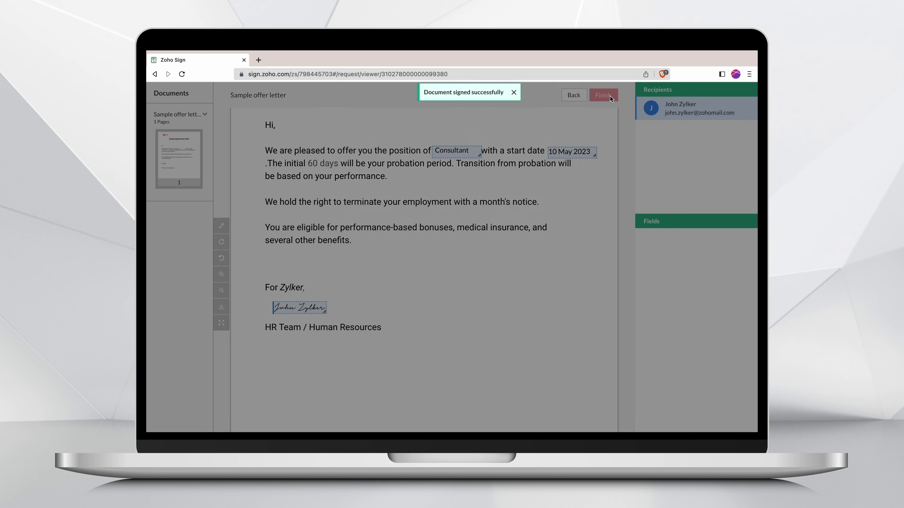
pyautogui.write('david')
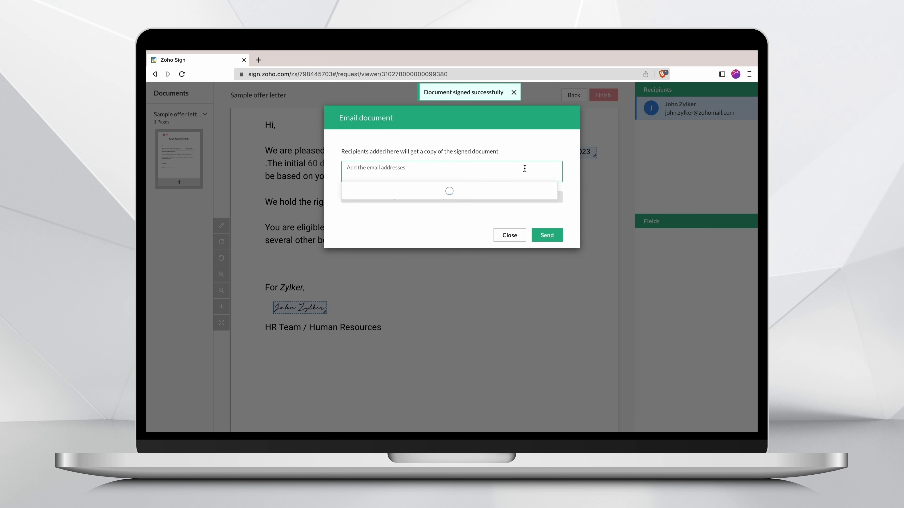
pyautogui.click(516, 194)
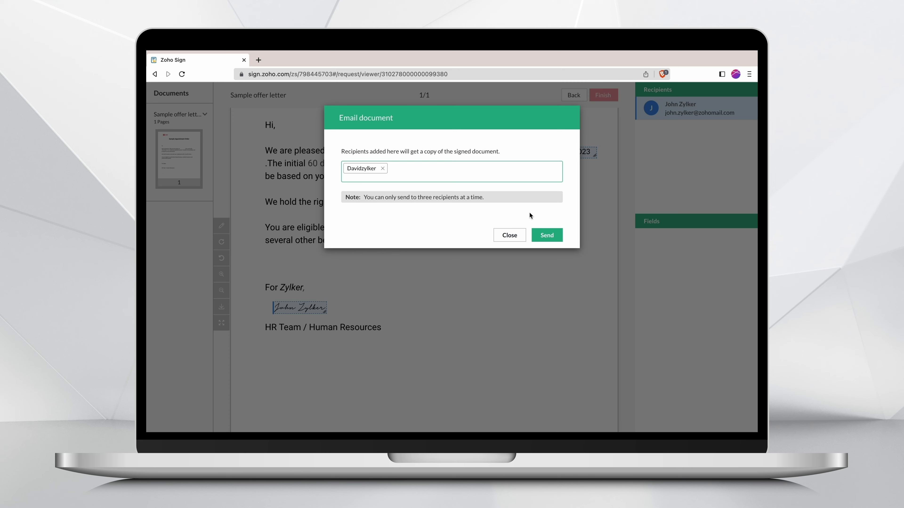
pyautogui.click(551, 236)
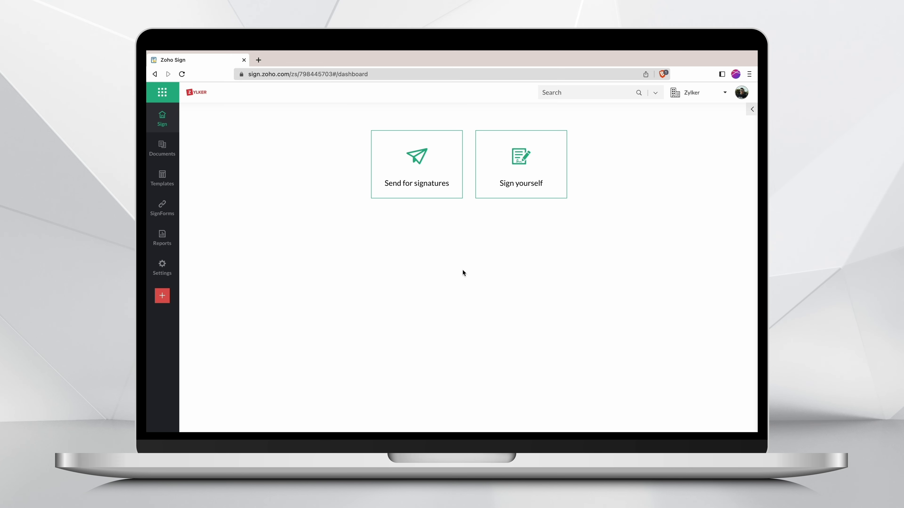
# - Create a new template from Sample offer letter.pdf with first recipient role Applicant
pyautogui.click(172, 190)
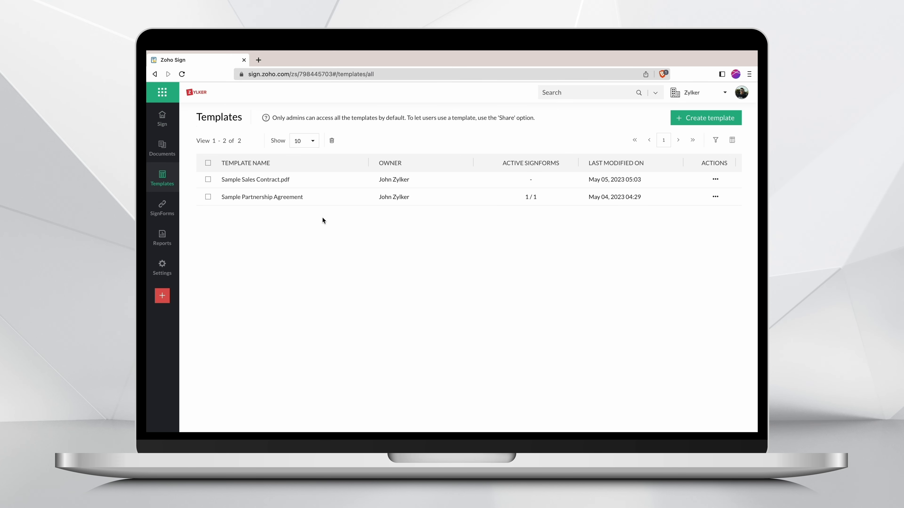
pyautogui.click(679, 121)
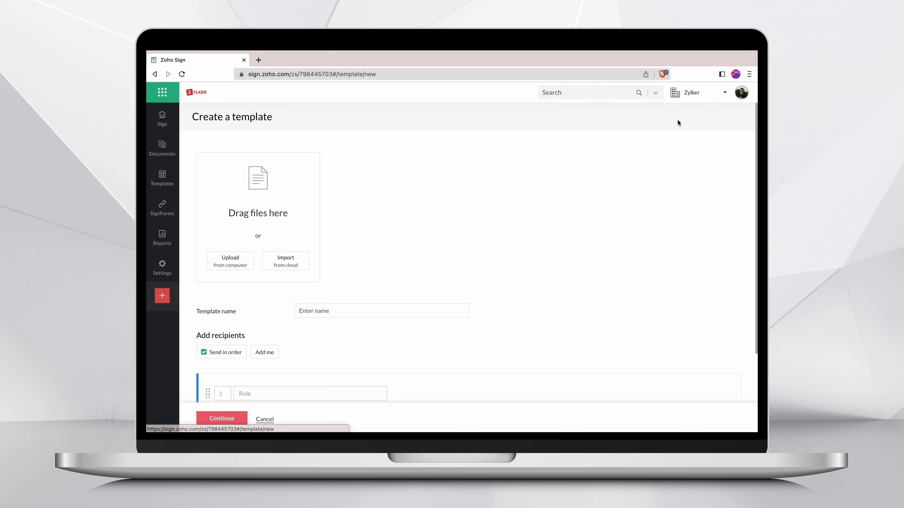
pyautogui.click(242, 258)
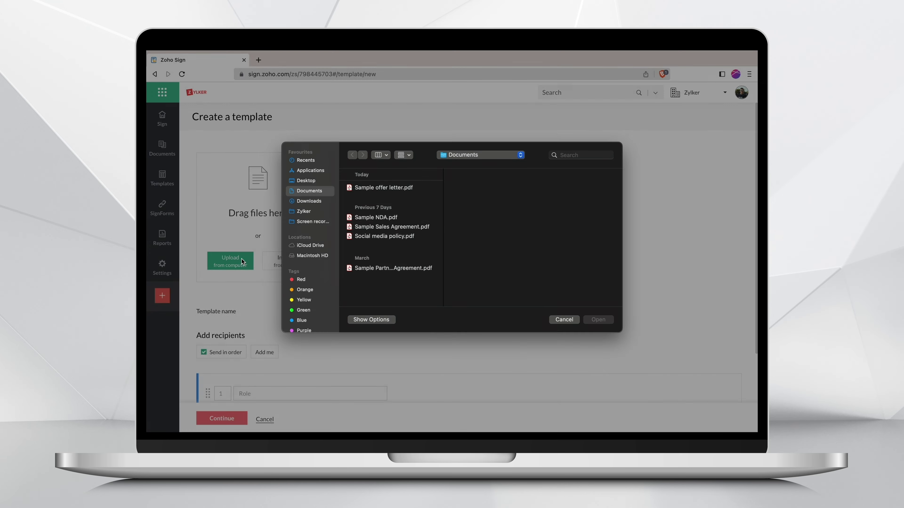
pyautogui.doubleClick(377, 193)
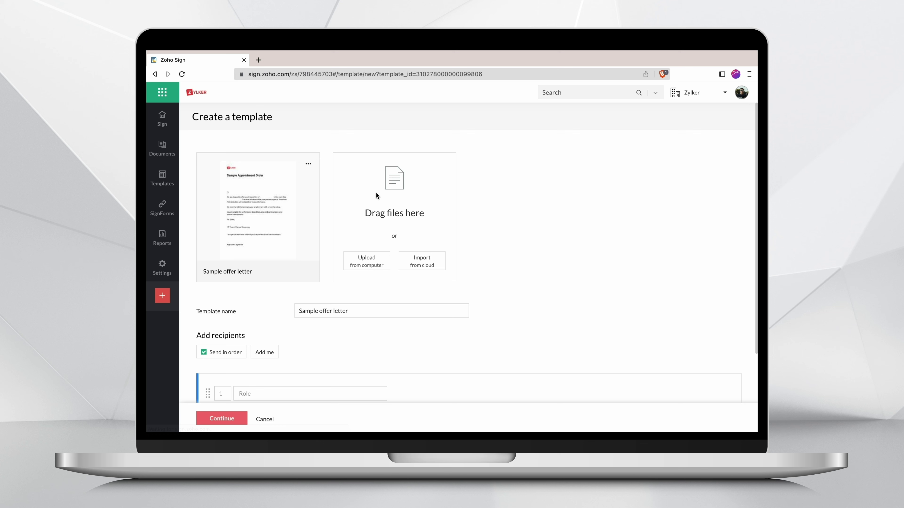
pyautogui.scroll(-3, 376, 194)
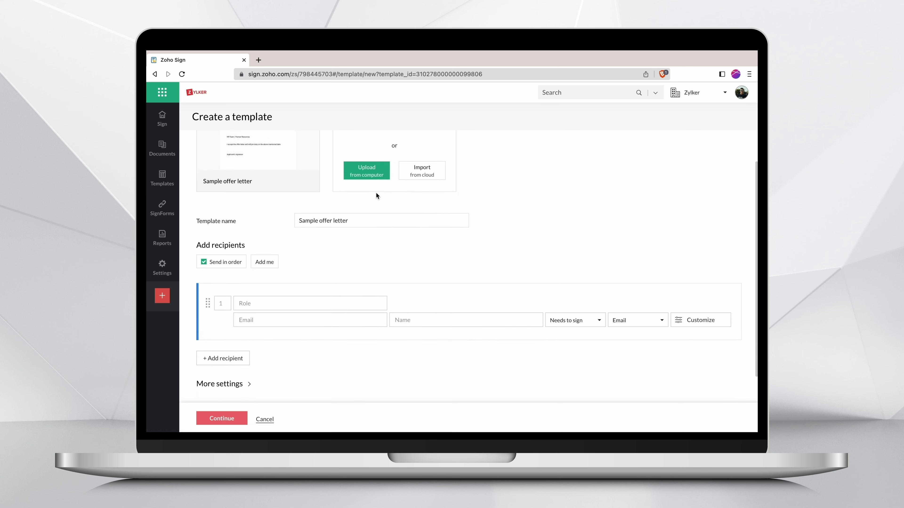
pyautogui.click(344, 278)
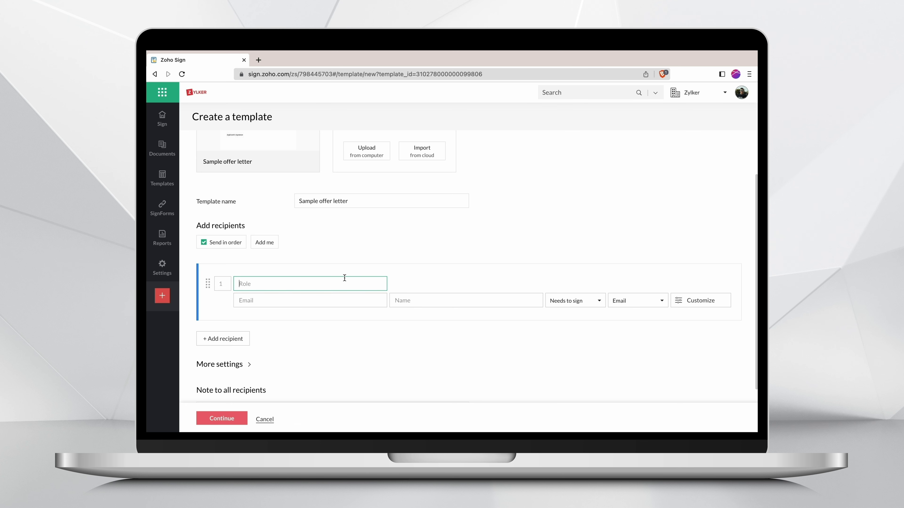
pyautogui.write('Applicant')
pyautogui.click(240, 416)
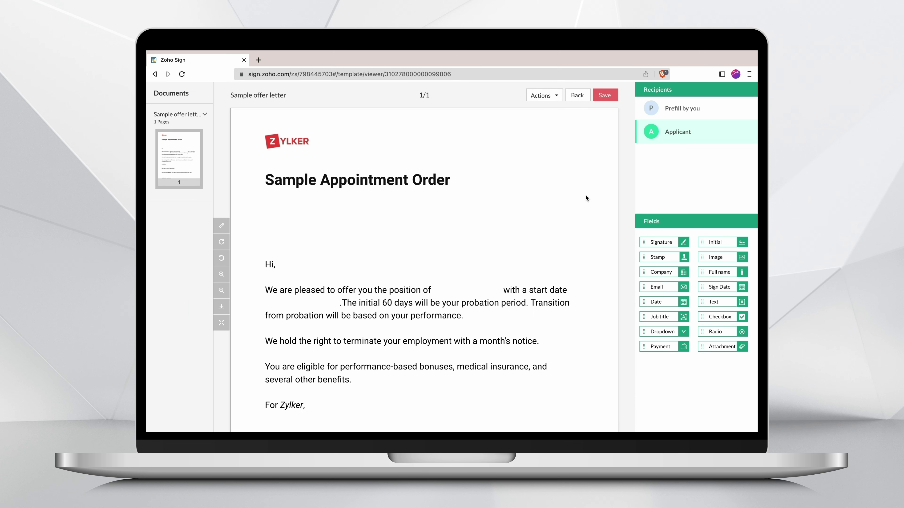
# - Add prefilled text, signature above HR Team, and start-date fields to the template
pyautogui.click(650, 115)
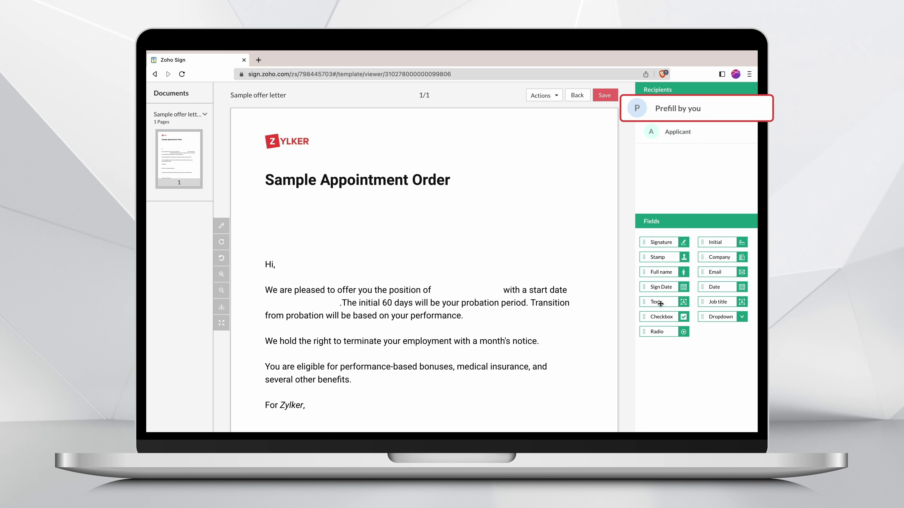
pyautogui.moveTo(659, 302); pyautogui.dragTo(454, 291)
pyautogui.scroll(-2, 509, 290)
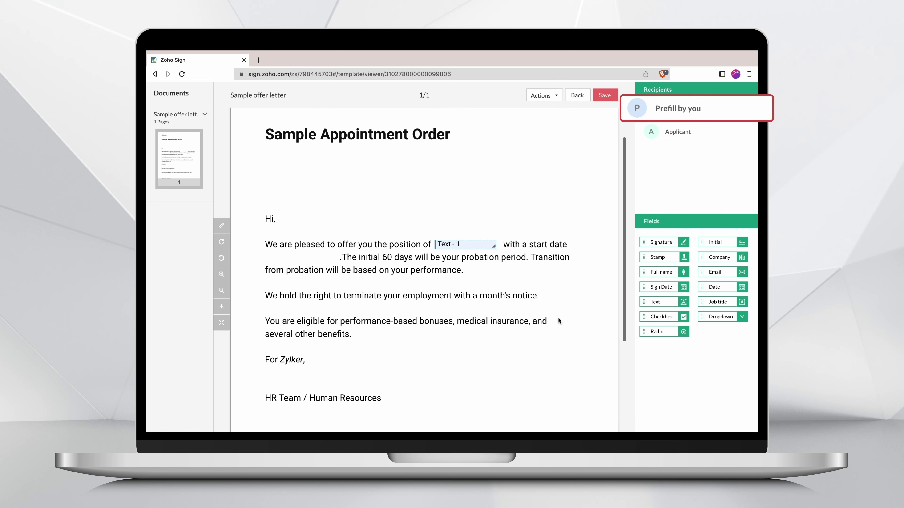
pyautogui.moveTo(655, 241)
pyautogui.mouseDown()
pyautogui.moveTo(339, 369)
pyautogui.moveTo(283, 378)
pyautogui.mouseUp()
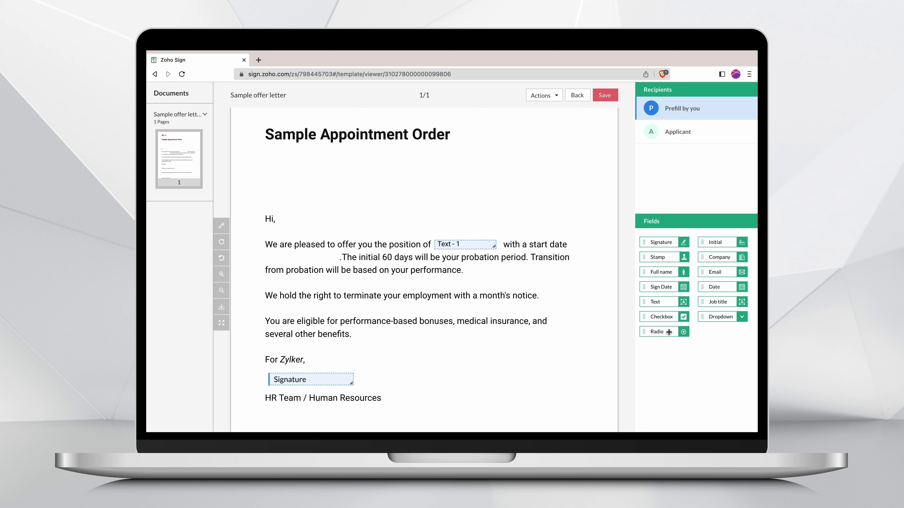
pyautogui.moveTo(713, 287); pyautogui.dragTo(277, 256)
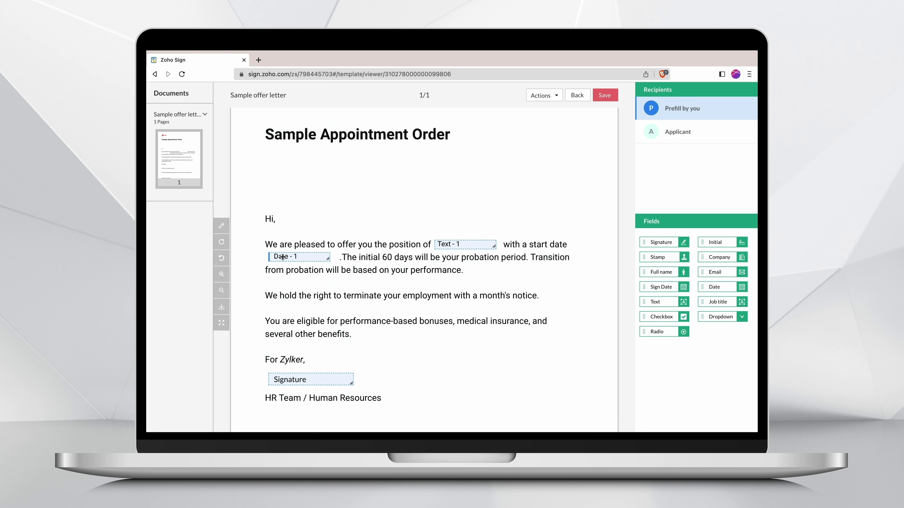
# - Add an Applicant signature field, then save the template and return to the dashboard
pyautogui.scroll(-1, 559, 250)
pyautogui.click(678, 137)
pyautogui.scroll(-2, 489, 281)
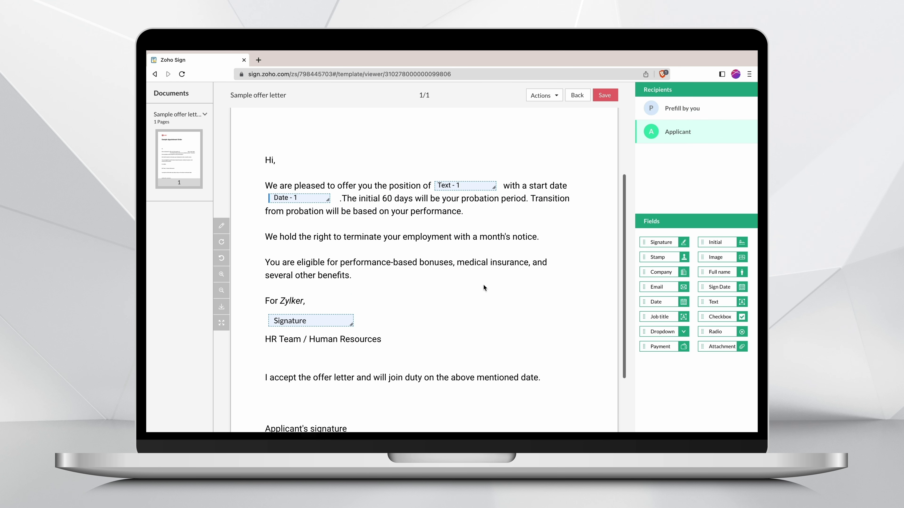
pyautogui.scroll(-2, 484, 284)
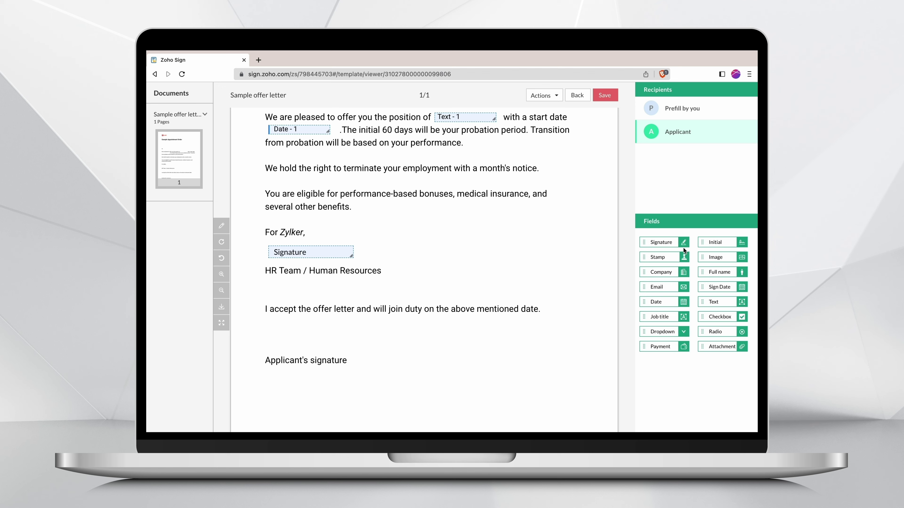
pyautogui.moveTo(677, 243)
pyautogui.mouseDown()
pyautogui.moveTo(356, 314)
pyautogui.moveTo(302, 340)
pyautogui.mouseUp()
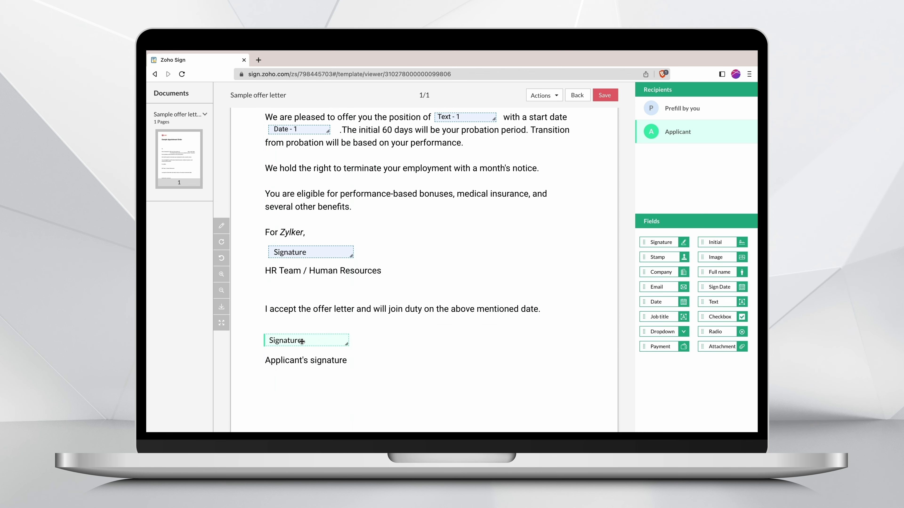
pyautogui.click(607, 98)
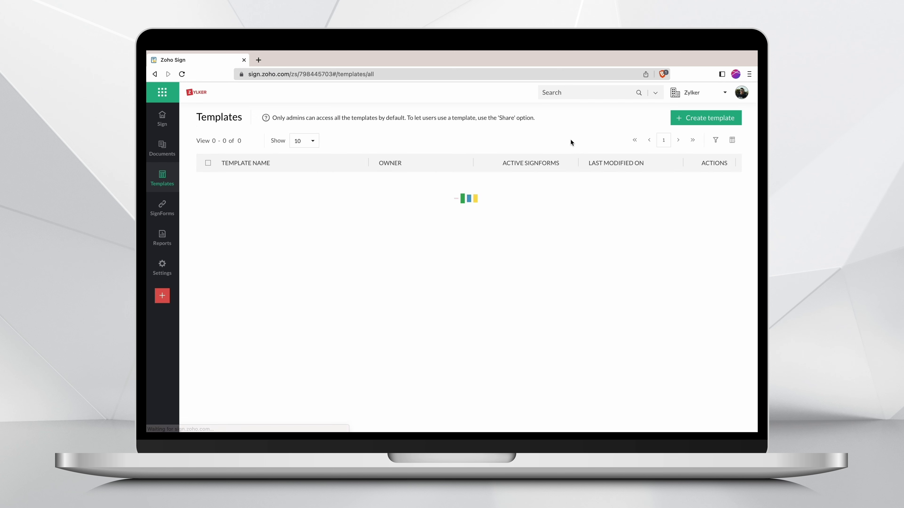
pyautogui.click(161, 118)
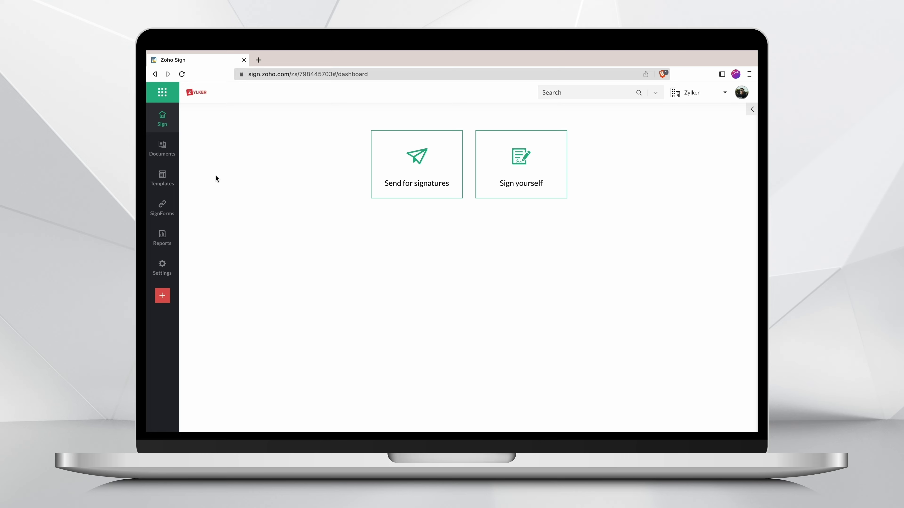
# - Fill the Sample offer letter template with QA, 22 May 2023 and the applicant's contact, then quick-send
pyautogui.click(172, 178)
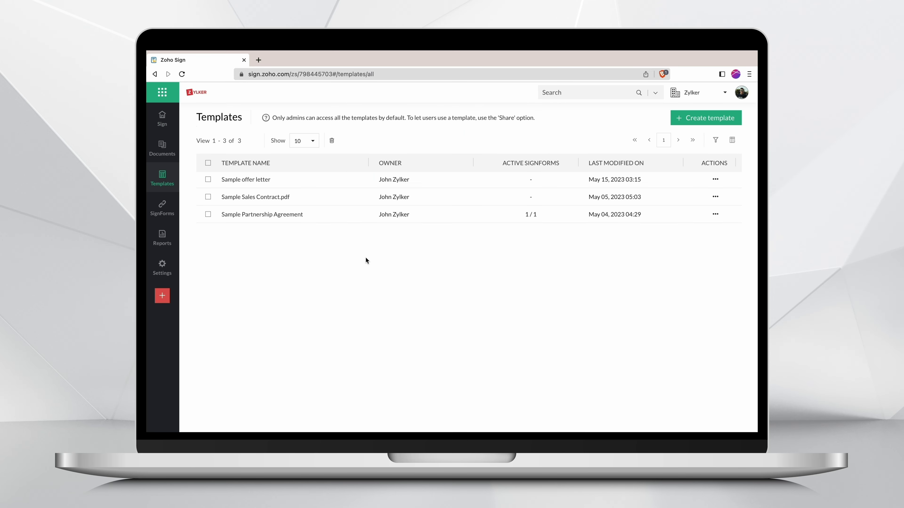
pyautogui.click(264, 180)
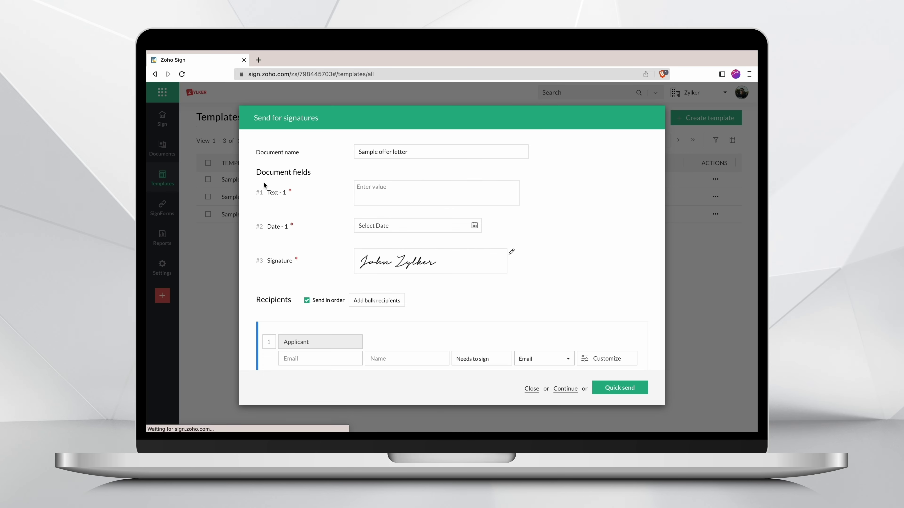
pyautogui.click(367, 194)
pyautogui.write('QA')
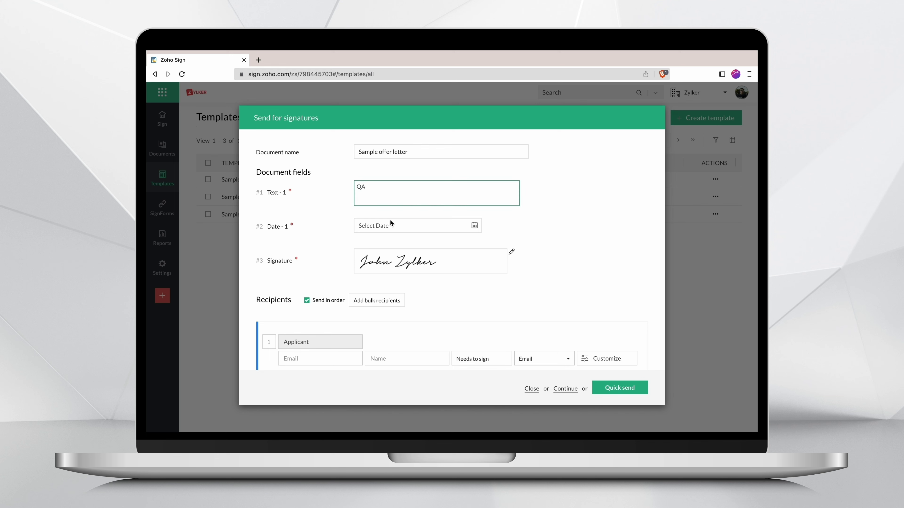
pyautogui.click(410, 231)
pyautogui.scroll(-3, 438, 294)
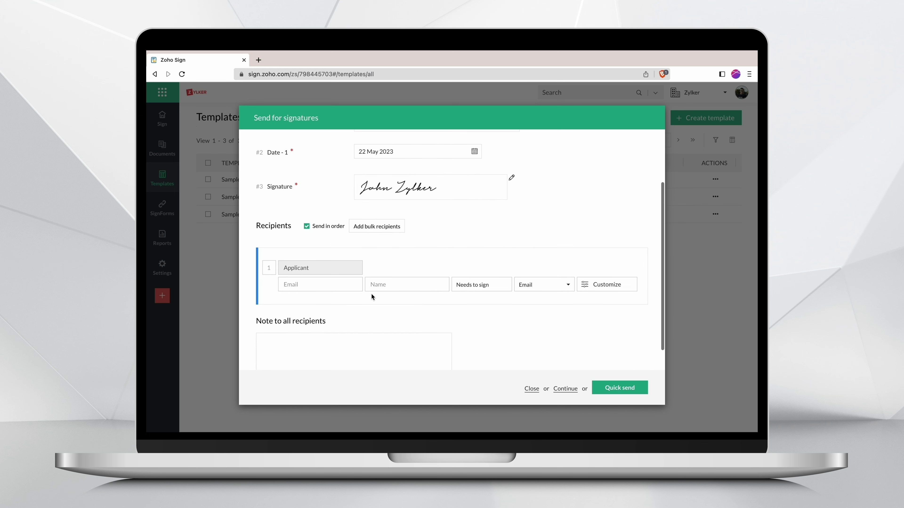
pyautogui.click(320, 288)
pyautogui.click(317, 302)
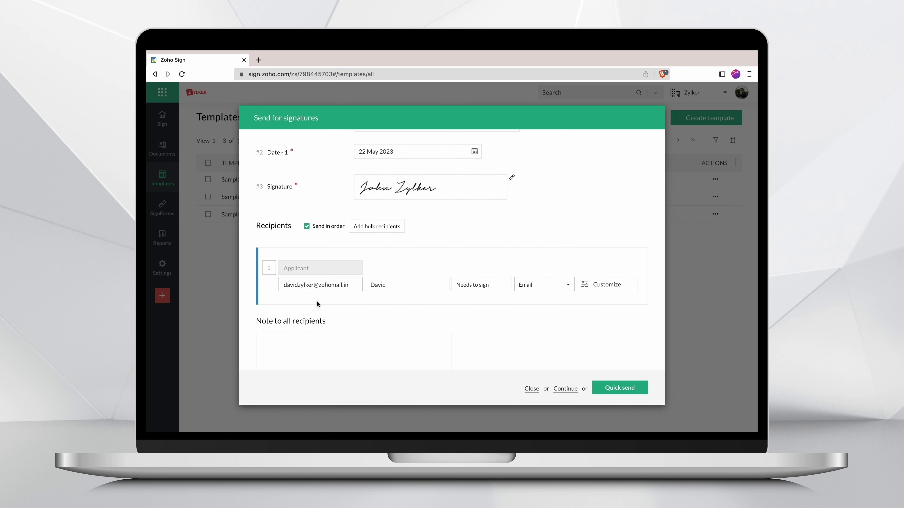
pyautogui.click(614, 389)
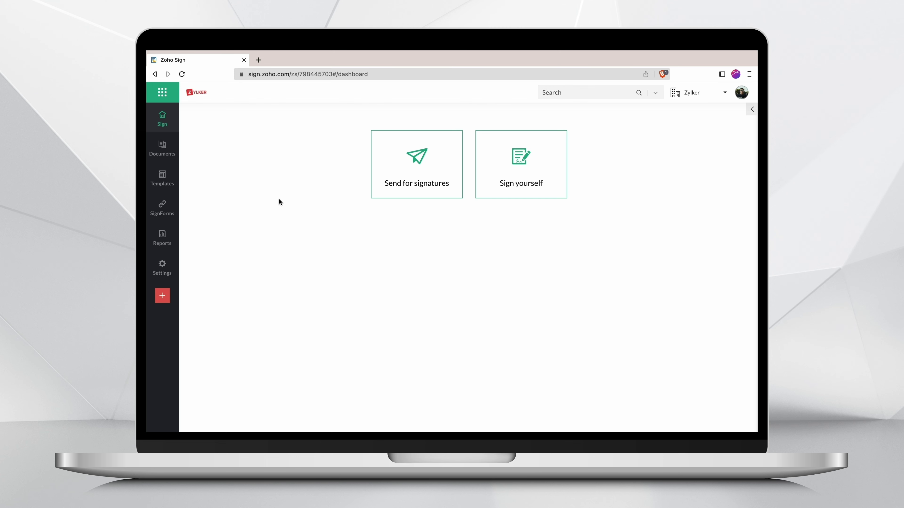
# - Go to the SignForms page from the left sidebar
pyautogui.click(162, 207)
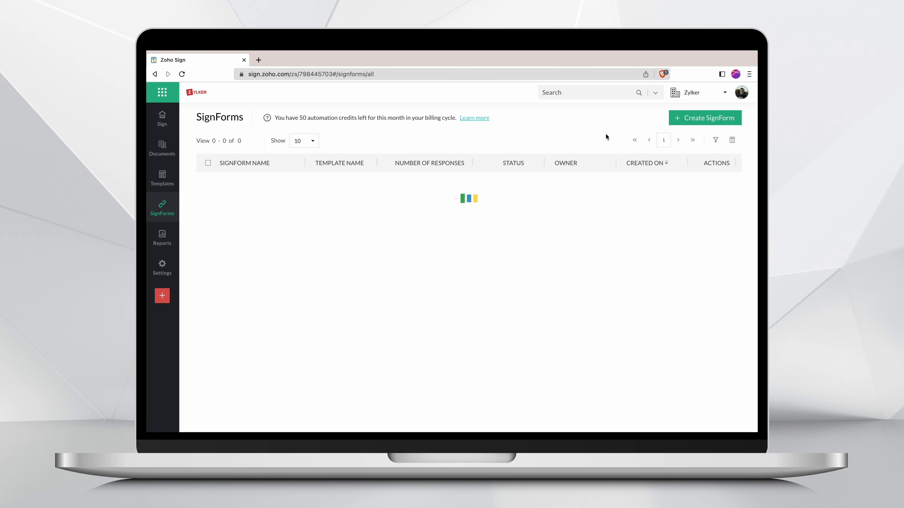
# - Create a SignForm named 'Partnership meetup' using the Sample Partnership Agreement template
pyautogui.click(709, 117)
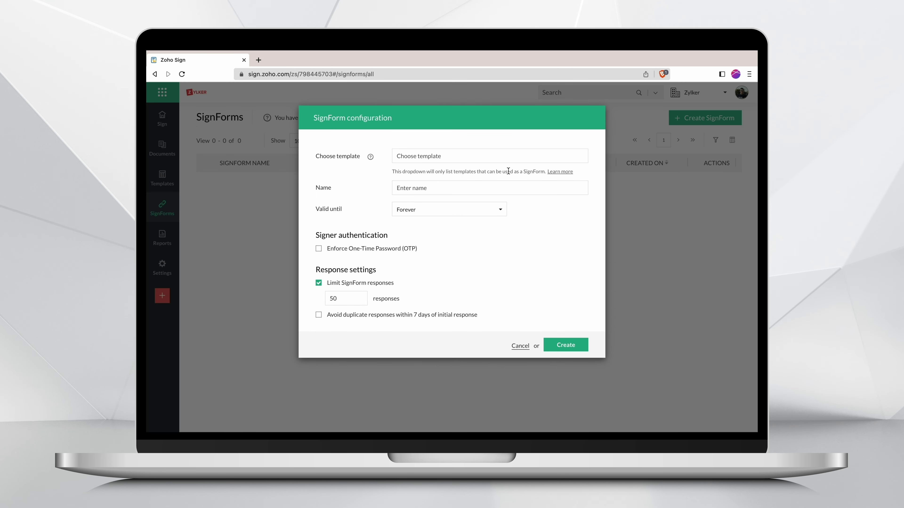
pyautogui.click(506, 162)
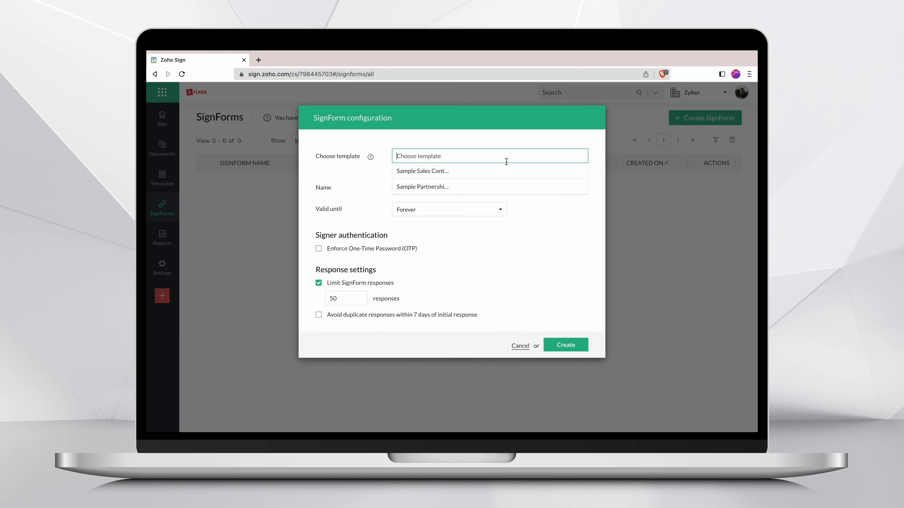
pyautogui.click(500, 189)
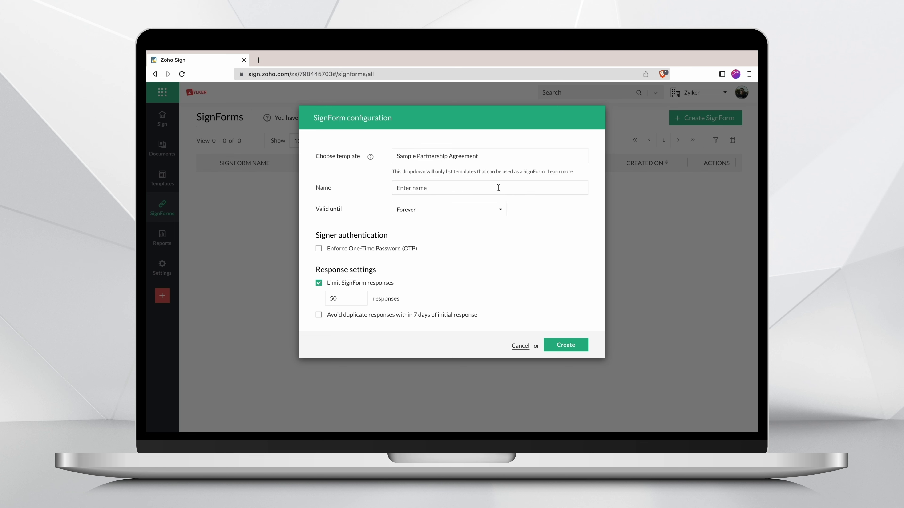
pyautogui.click(498, 188)
pyautogui.write('Partnership meetup')
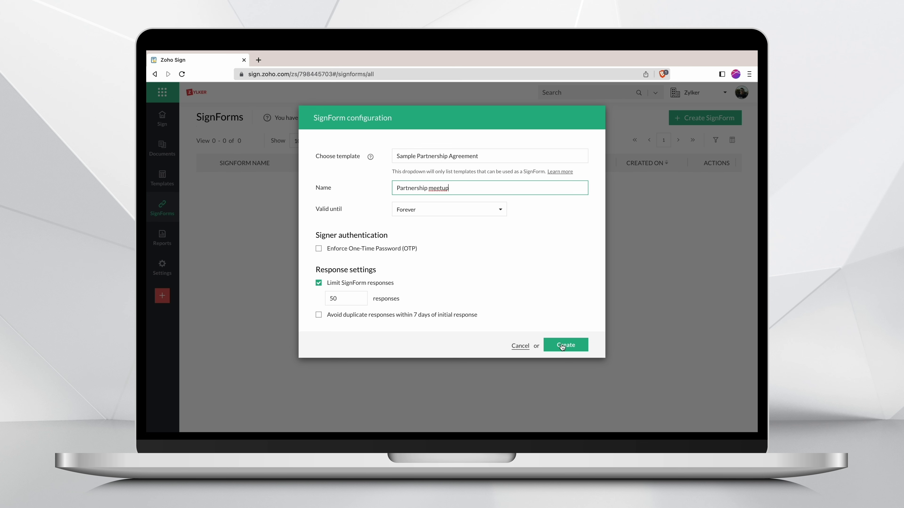
pyautogui.click(562, 345)
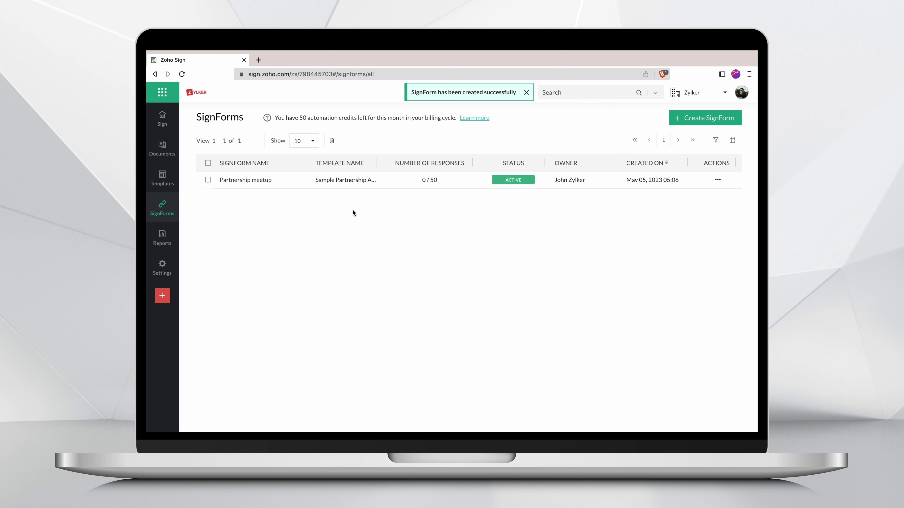
# - Review and save Partnership meetup's link and validity settings, then view its associated responses
pyautogui.click(255, 179)
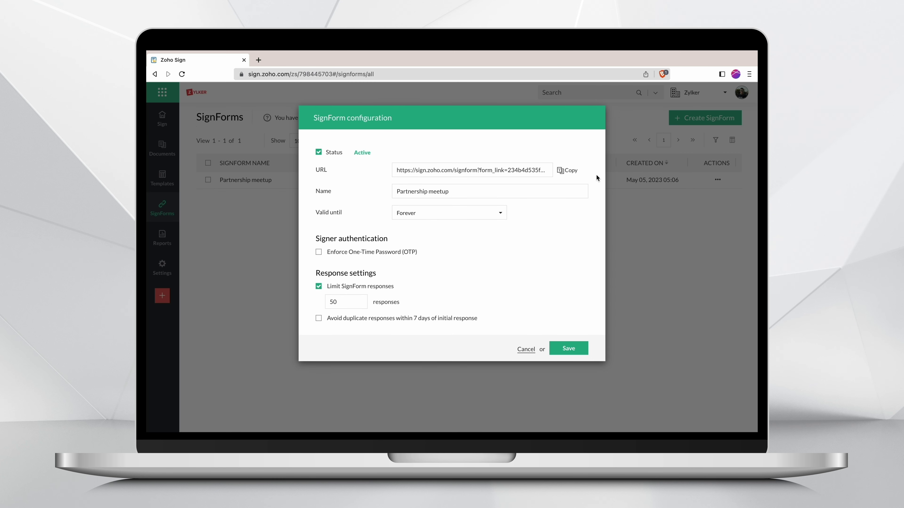
pyautogui.click(514, 169)
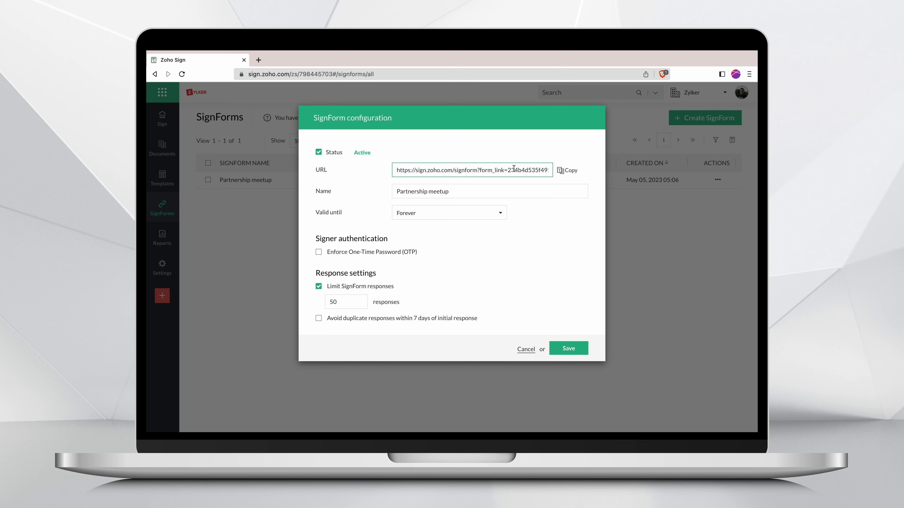
pyautogui.click(498, 213)
pyautogui.click(549, 254)
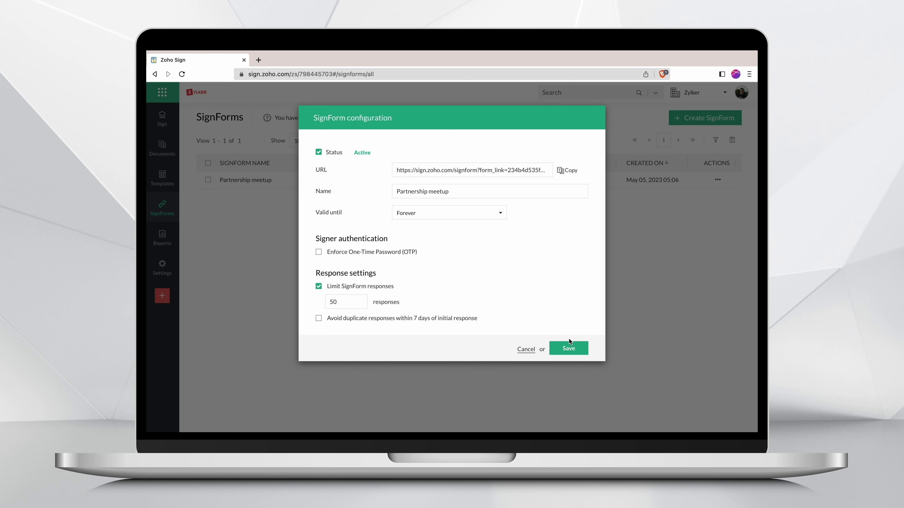
pyautogui.click(571, 344)
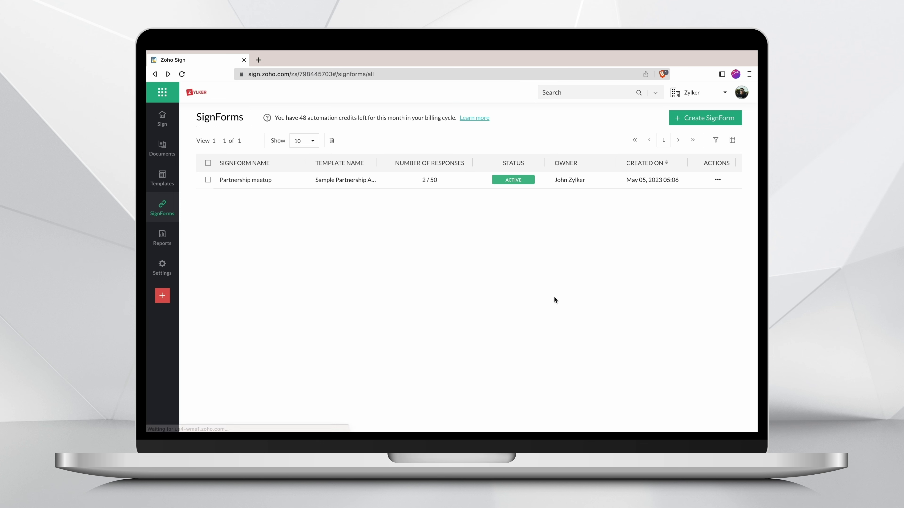
pyautogui.click(718, 179)
pyautogui.click(698, 226)
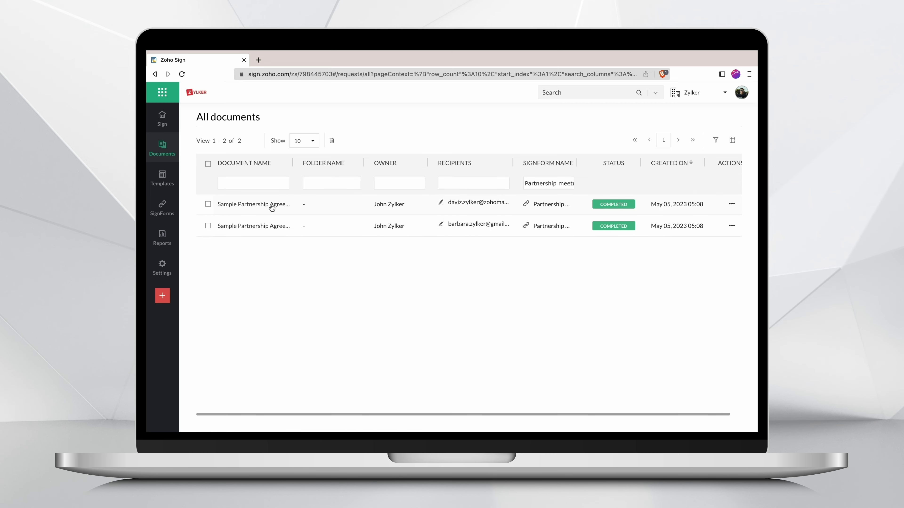
# - Open the signed Sample Partnership Agreement, view its signed pages, and return to its details
pyautogui.click(268, 206)
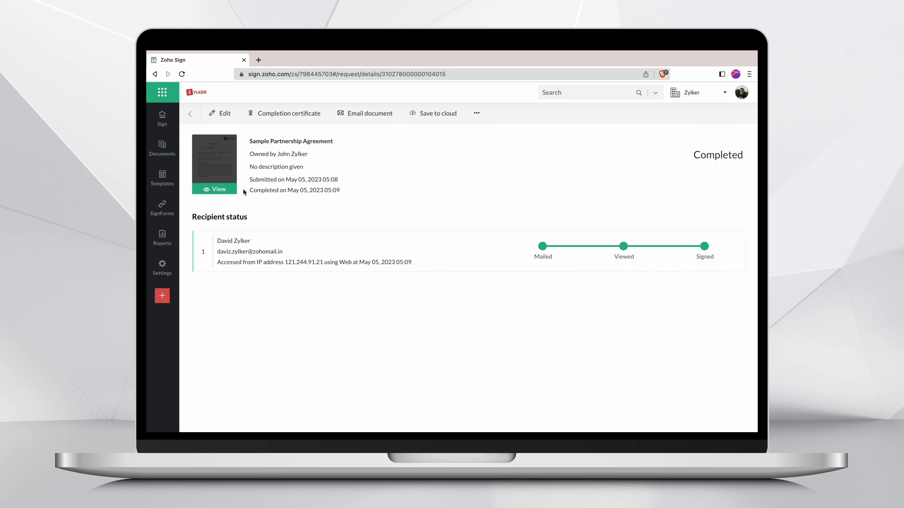
pyautogui.click(232, 190)
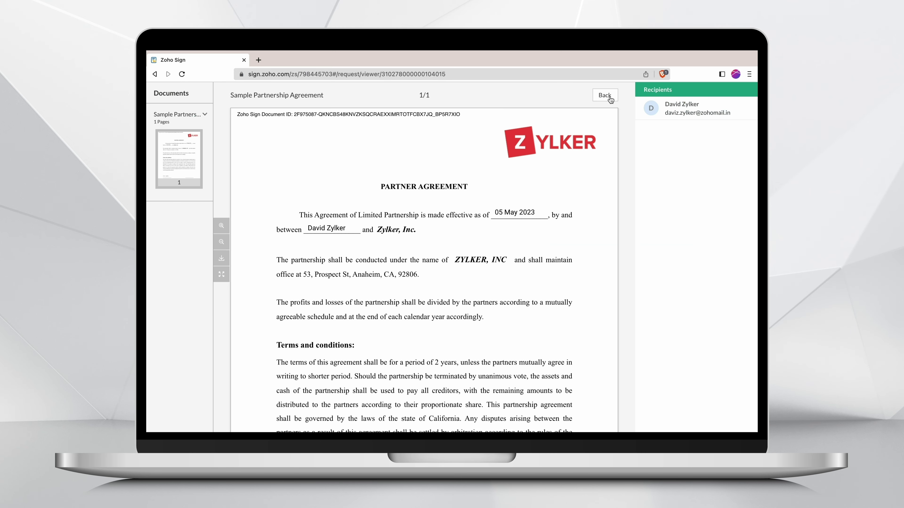
pyautogui.click(609, 96)
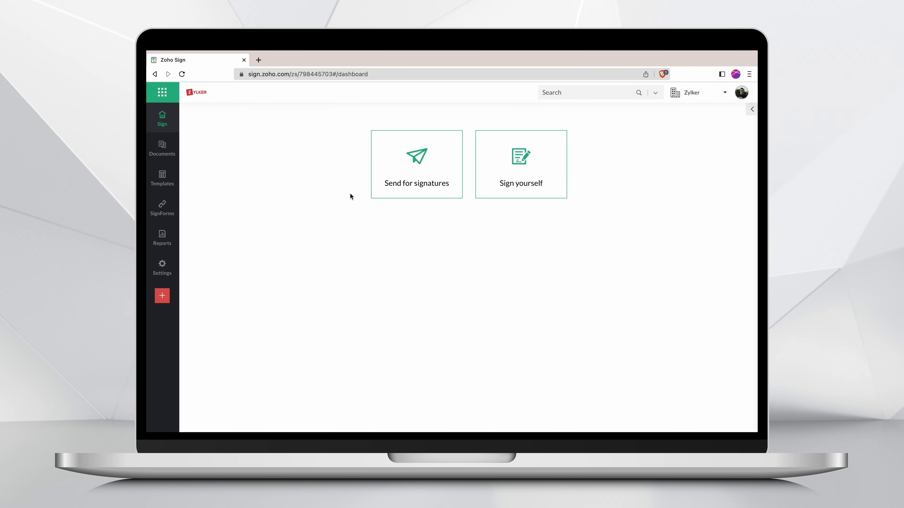
# - Open Sample Sales Agreement.pdf from All documents to see its 33% signing progress
pyautogui.moveTo(174, 152)
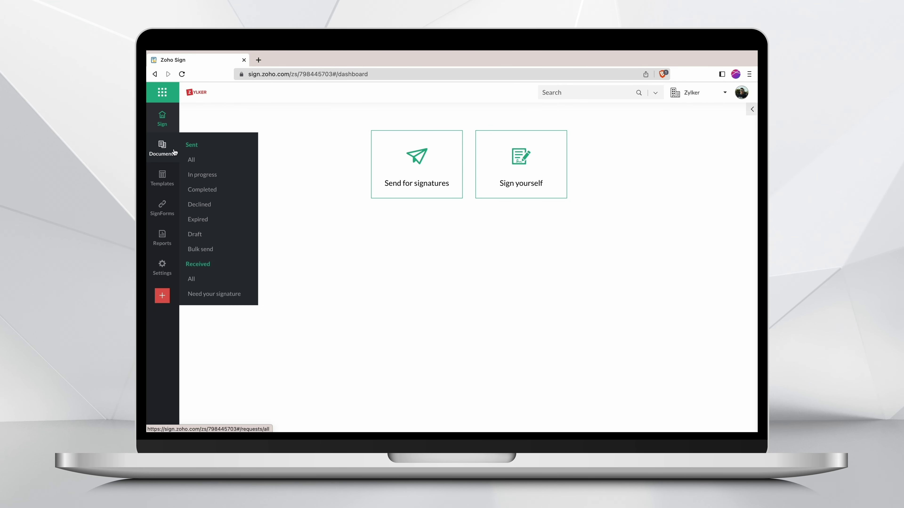
pyautogui.click(217, 157)
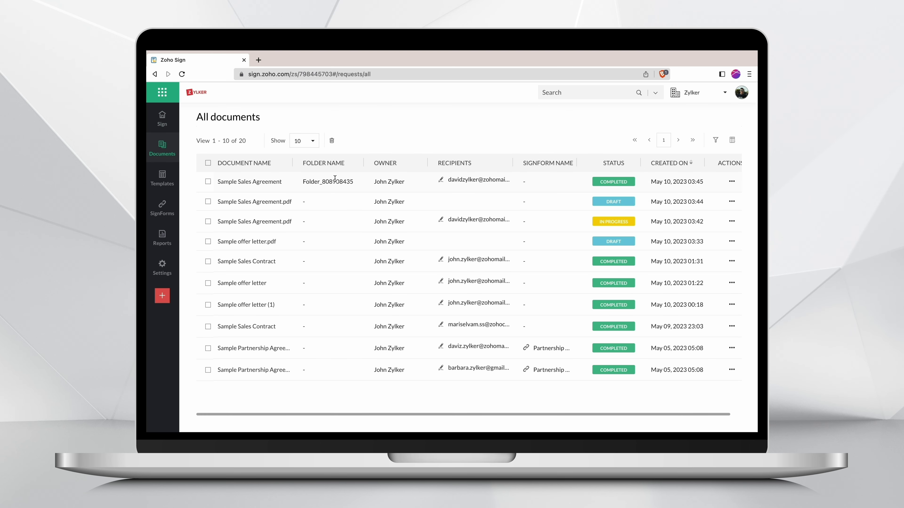
pyautogui.click(266, 224)
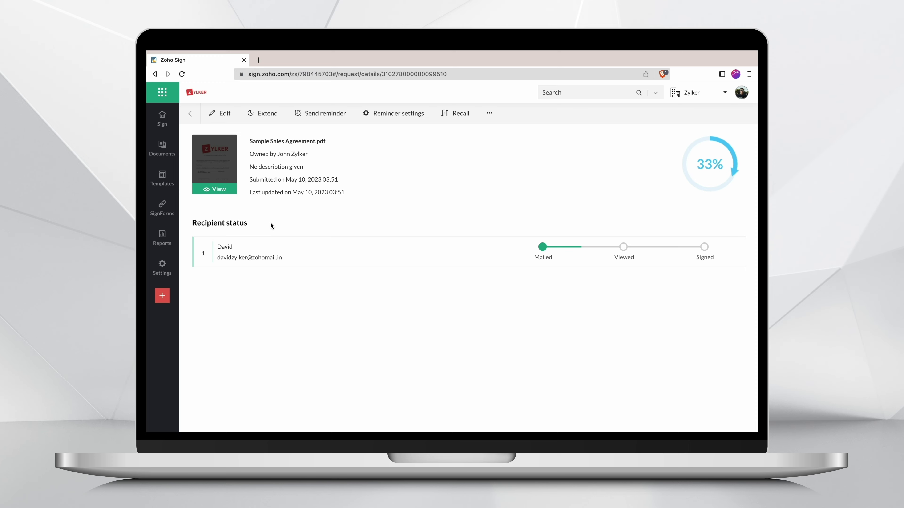
# - Check the send-reminder, reminder settings and more-actions options without changing anything
pyautogui.click(321, 113)
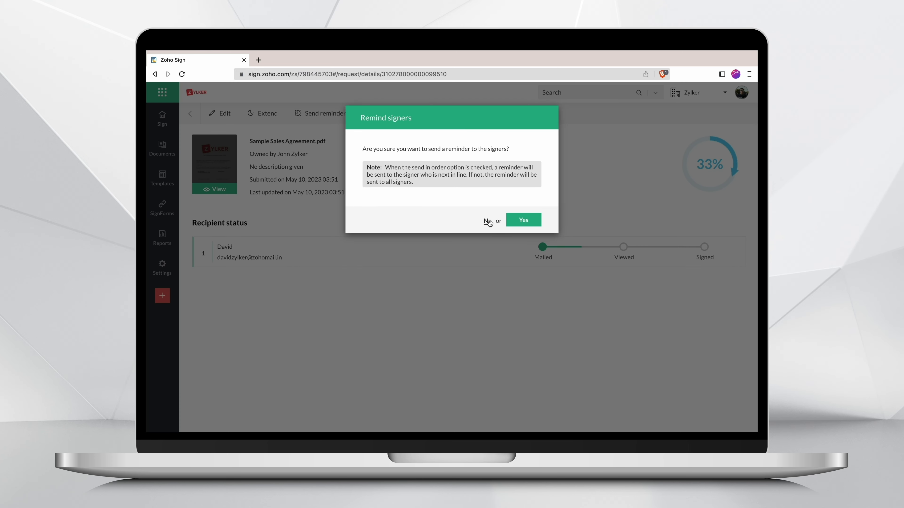
pyautogui.click(488, 221)
pyautogui.click(378, 114)
pyautogui.click(520, 220)
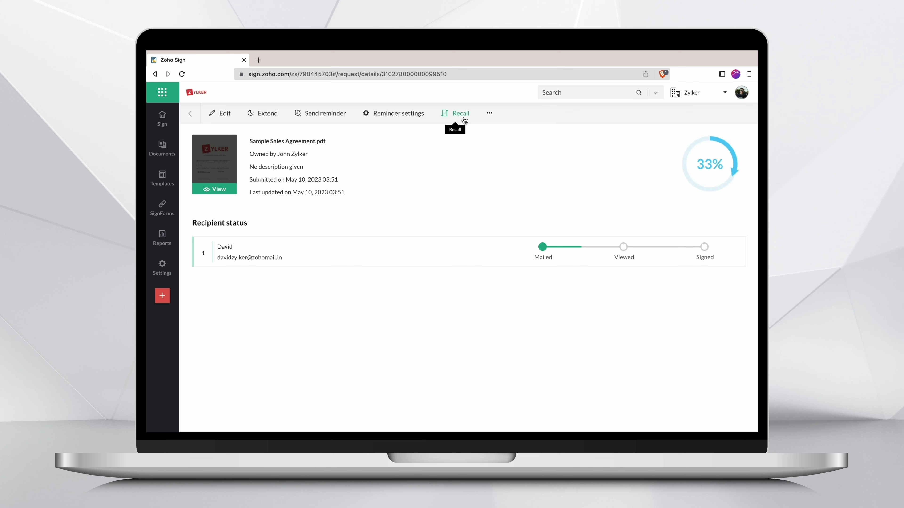
pyautogui.click(490, 113)
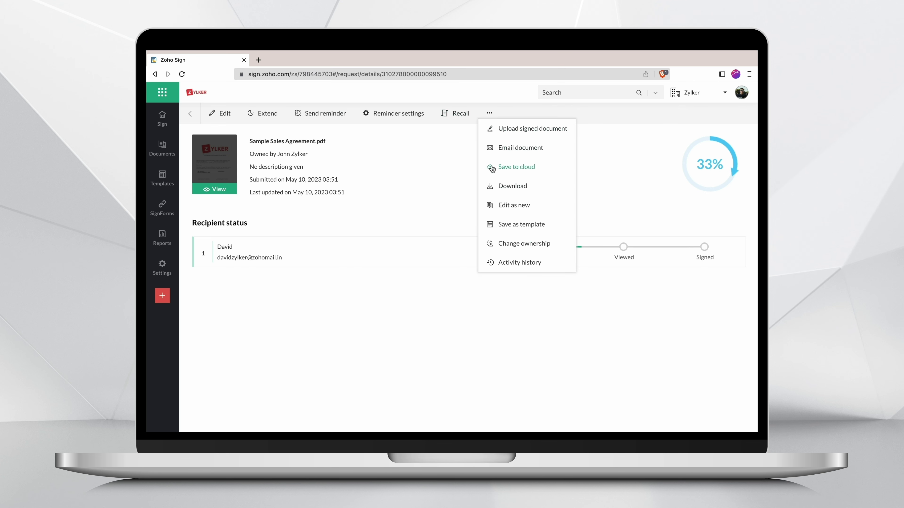
pyautogui.click(491, 185)
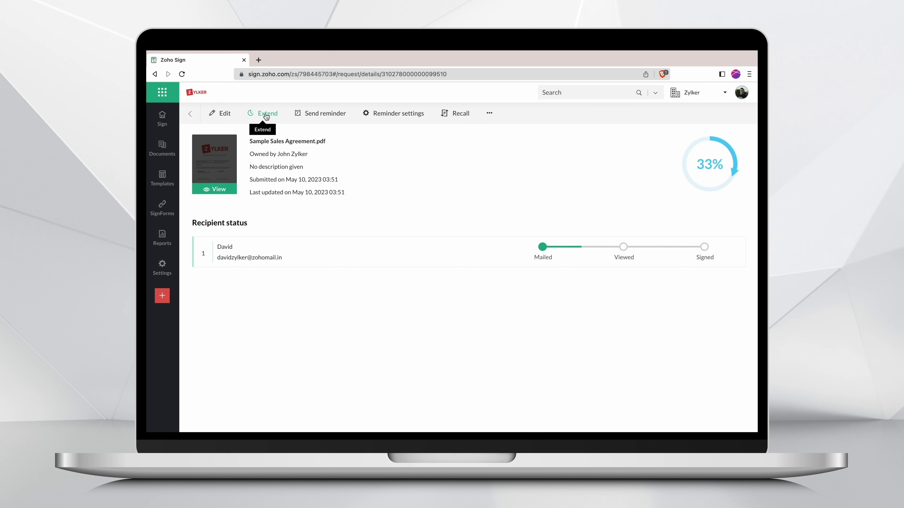
pyautogui.click(489, 113)
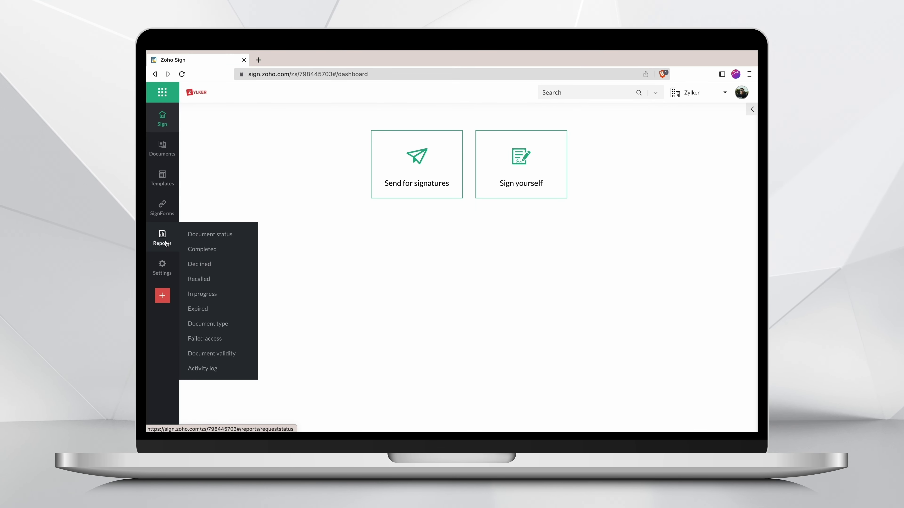
# - Open the Document status report and change its date range from Last 30 days to Last 7 days
pyautogui.click(168, 245)
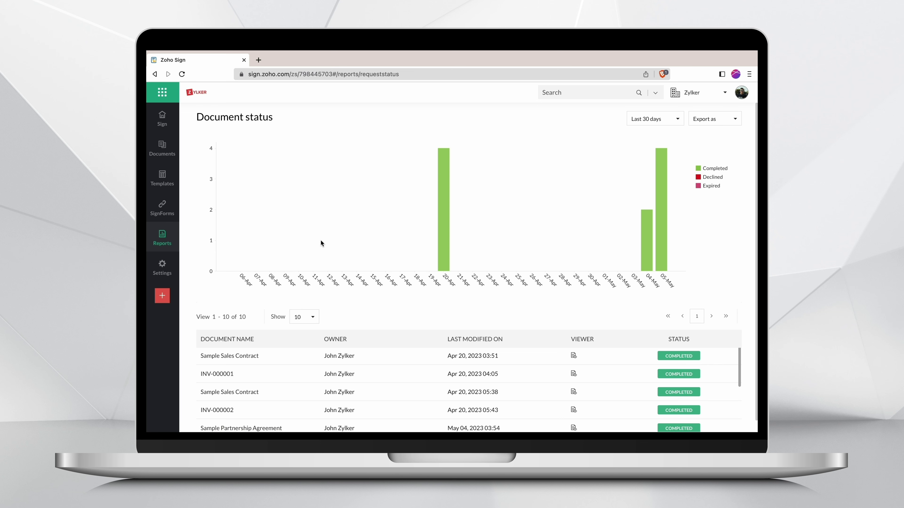
pyautogui.scroll(-1, 640, 161)
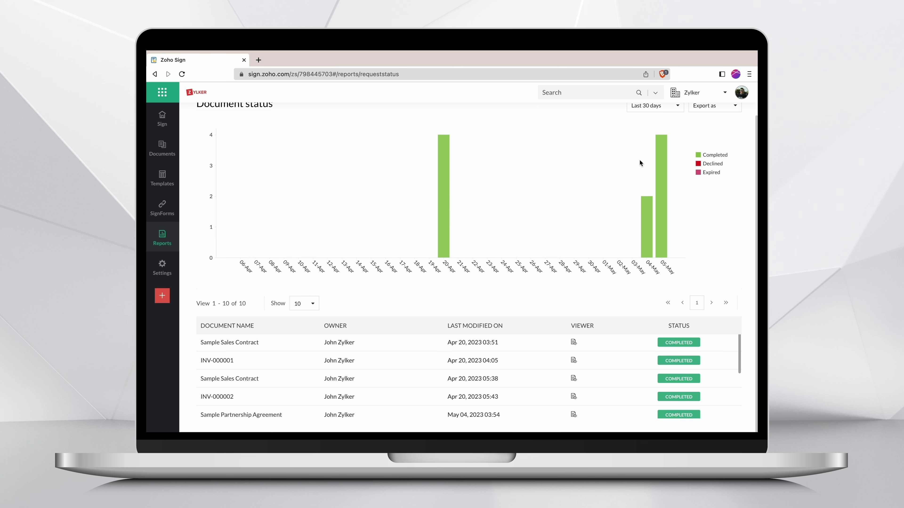
pyautogui.scroll(-3, 609, 357)
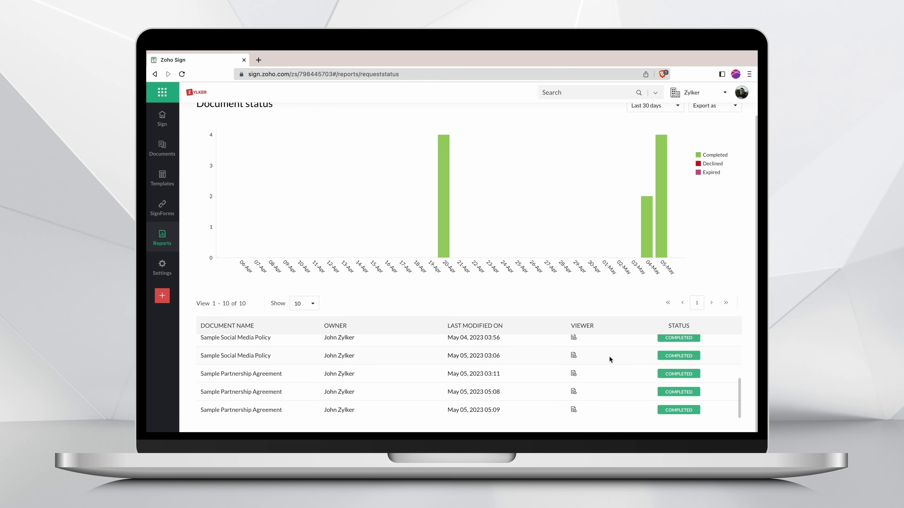
pyautogui.scroll(5, 610, 357)
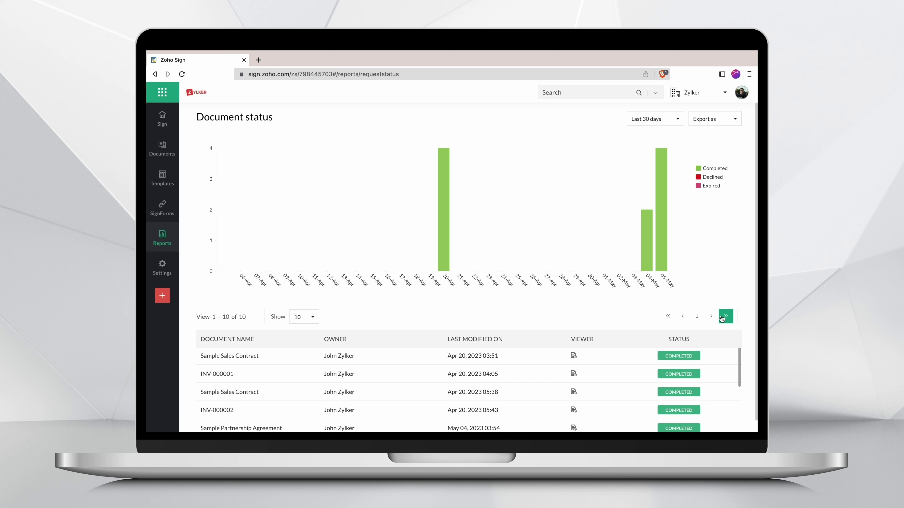
pyautogui.click(662, 119)
pyautogui.click(660, 137)
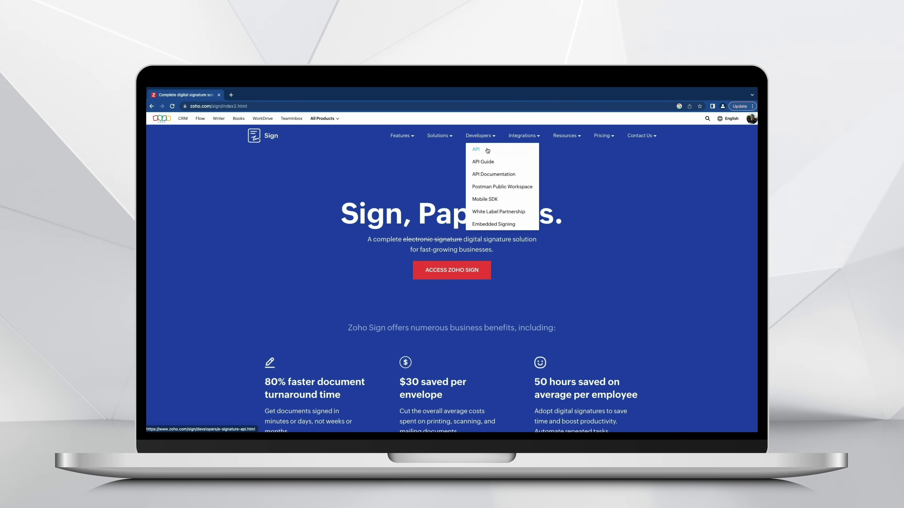
# - Browse the Zoho Sign API overview page under Developers
pyautogui.click(487, 151)
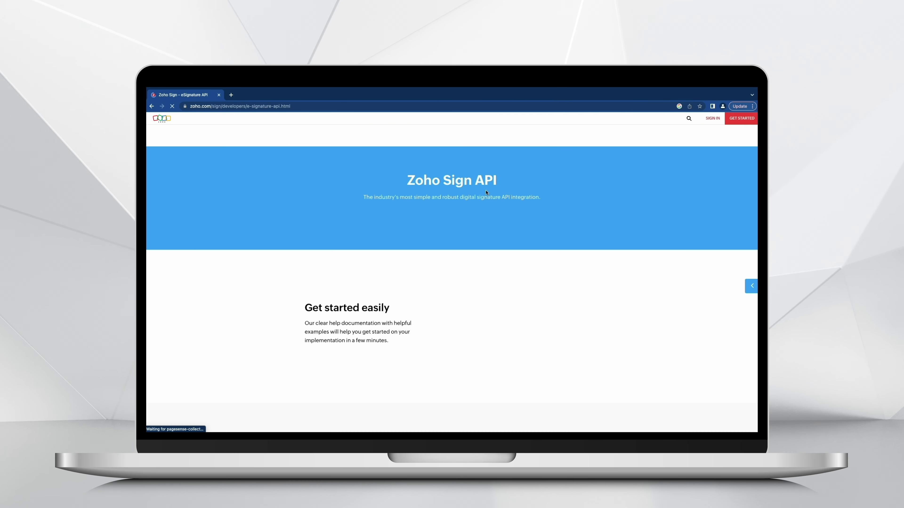
pyautogui.scroll(-5, 486, 193)
pyautogui.scroll(-10, 486, 193)
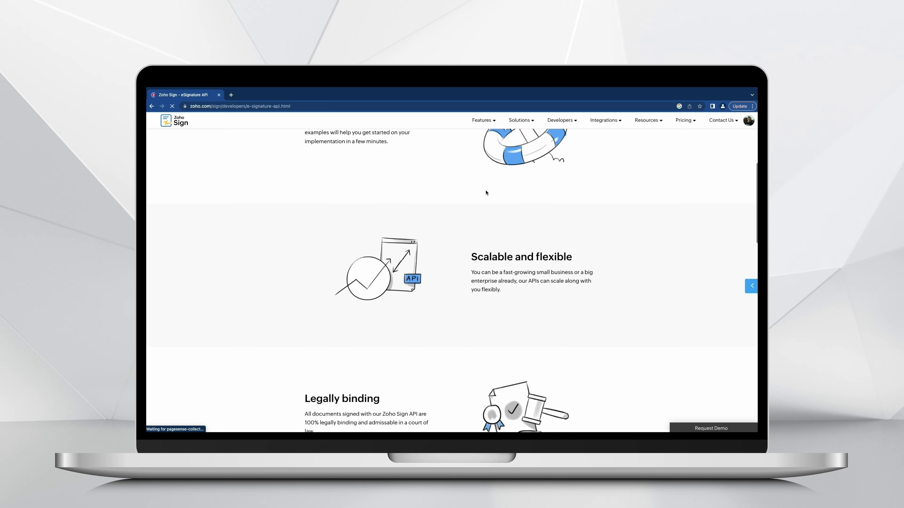
pyautogui.scroll(-7, 486, 193)
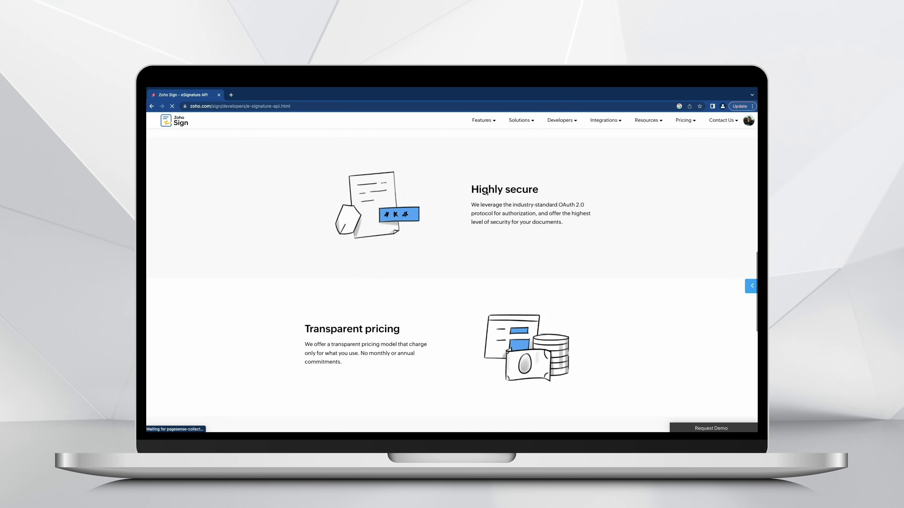
# - Open the API reference documentation at its Document Management section
pyautogui.moveTo(562, 120)
pyautogui.click(564, 160)
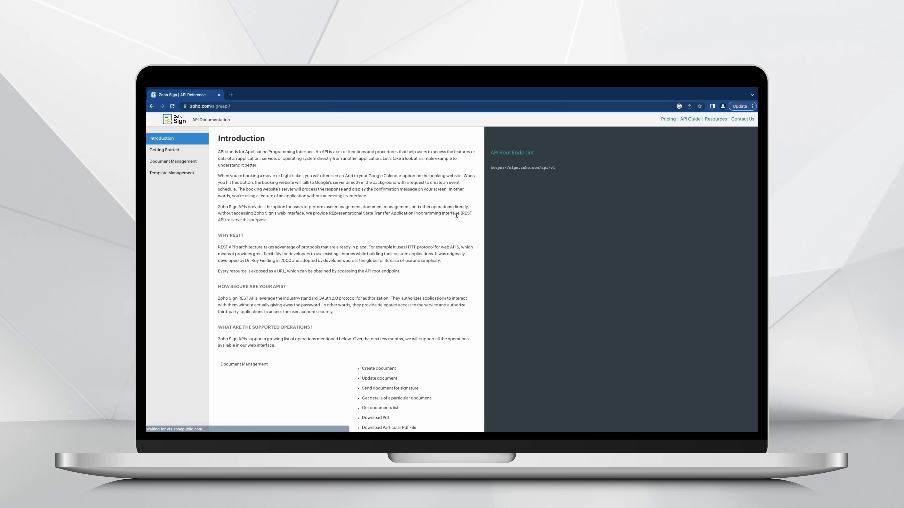
pyautogui.scroll(-6, 457, 217)
pyautogui.scroll(-10, 457, 217)
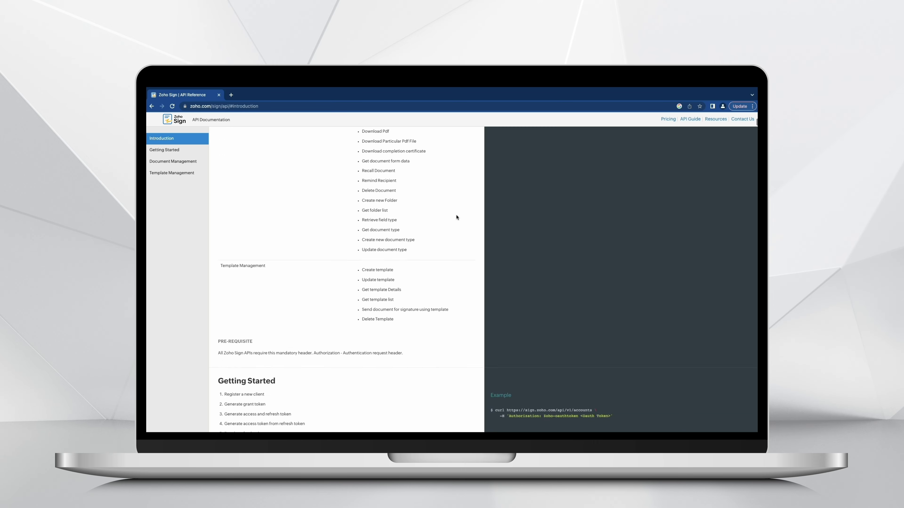
pyautogui.scroll(-8, 457, 217)
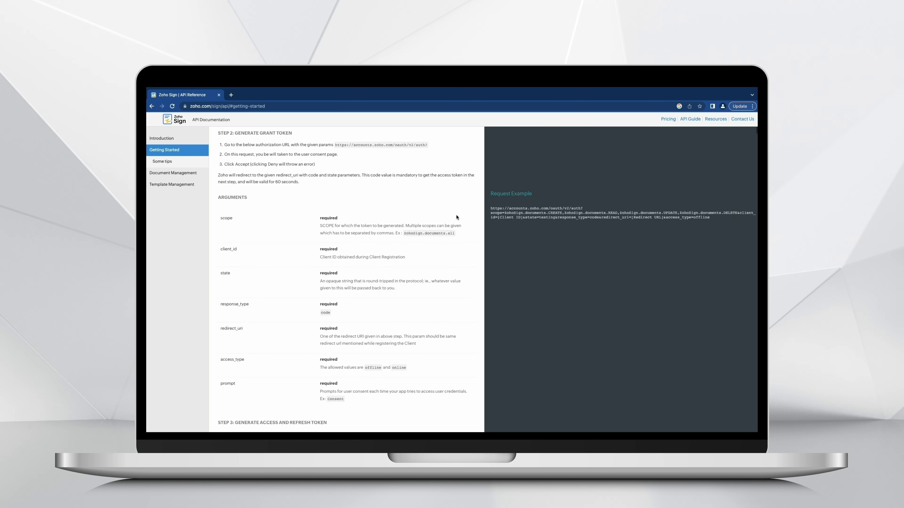
pyautogui.click(187, 177)
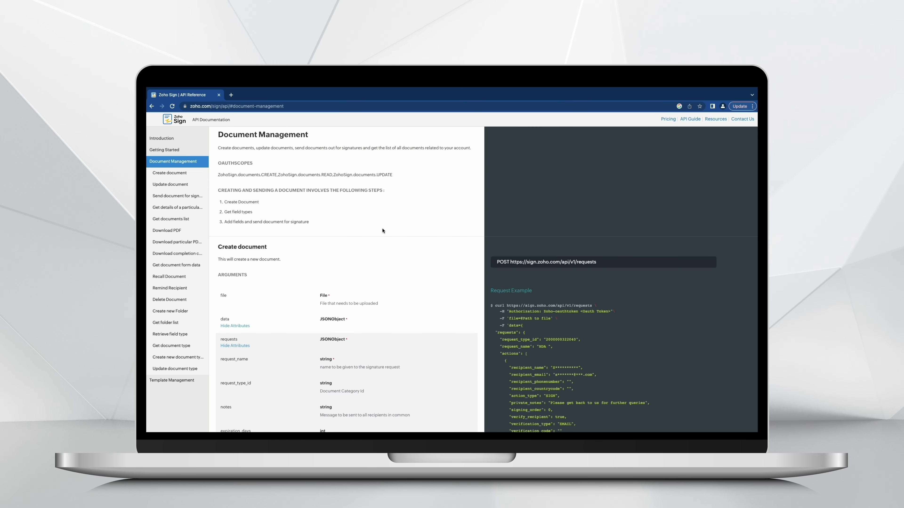